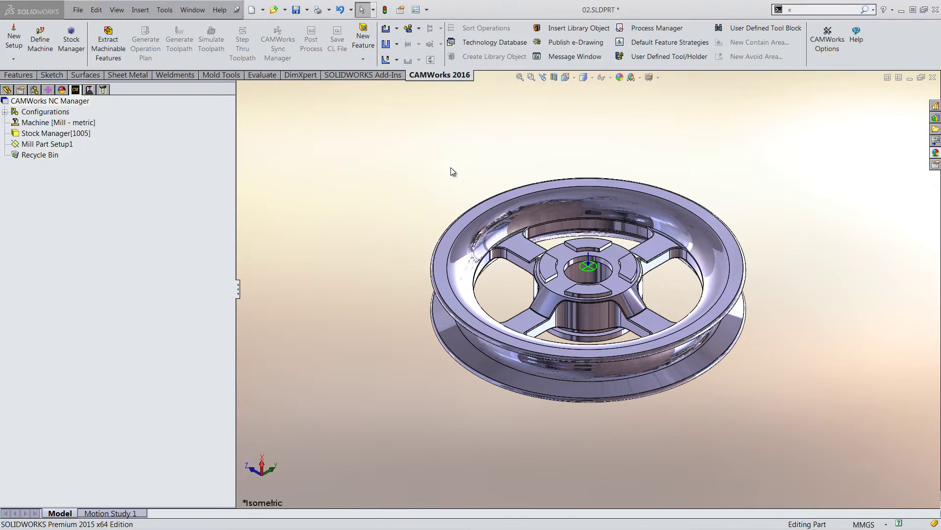
Start a 2.5 axis pocket feature in Mill Part Setup1 and select one spoke's rim-side corner arc and straight side edge as profile
key("ctrl+5")
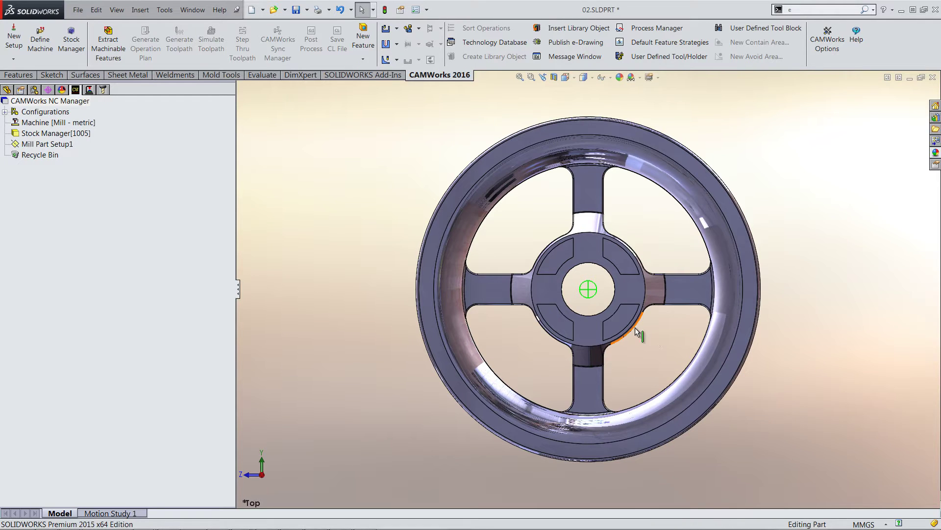
key("ctrl+7")
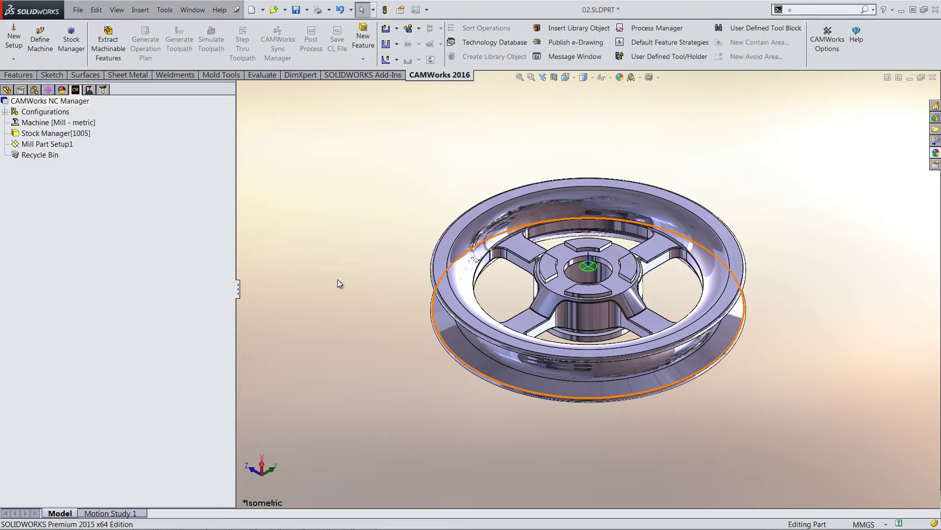
right_click(53, 145)
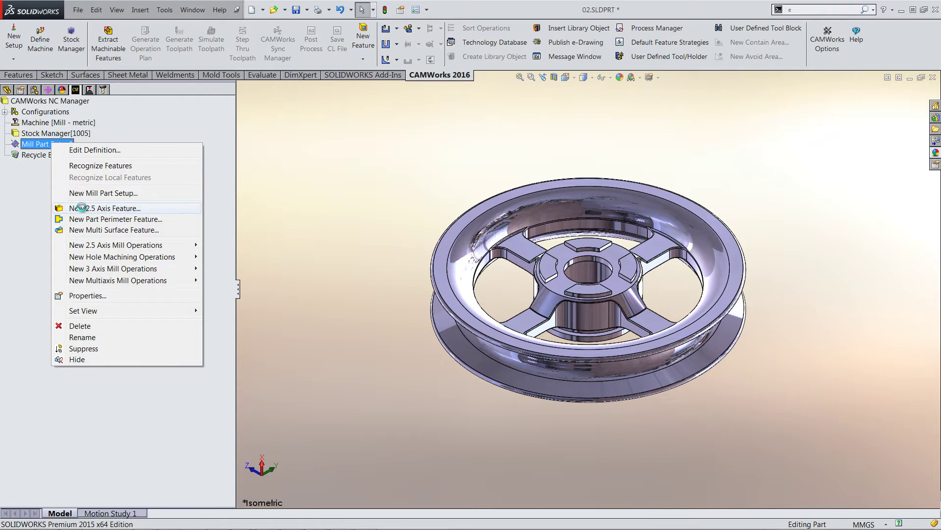
left_click(83, 208)
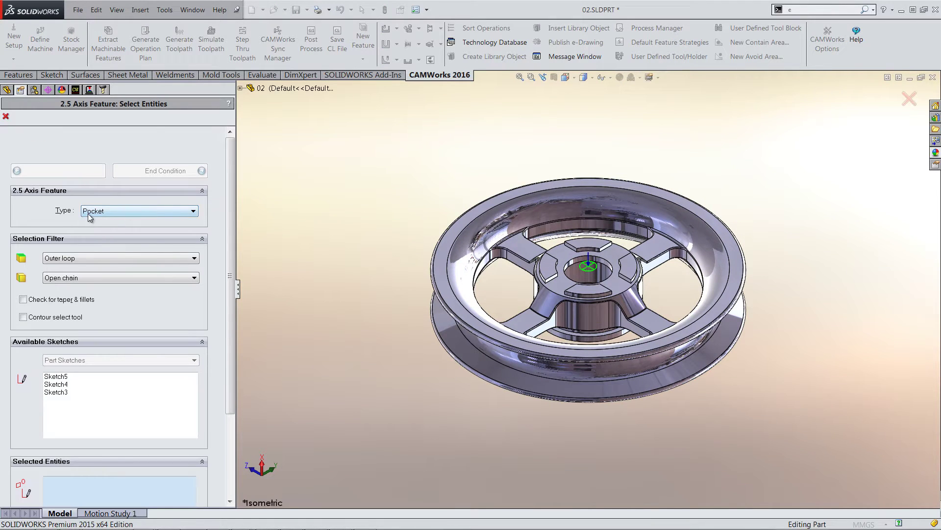
left_click(203, 342)
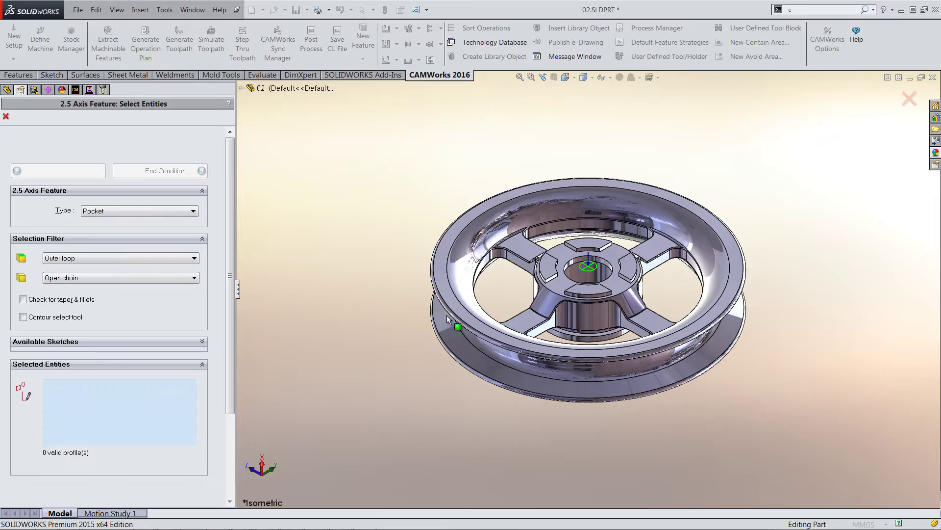
scroll(543, 291, "down", 6)
scroll(596, 375, "down", 8)
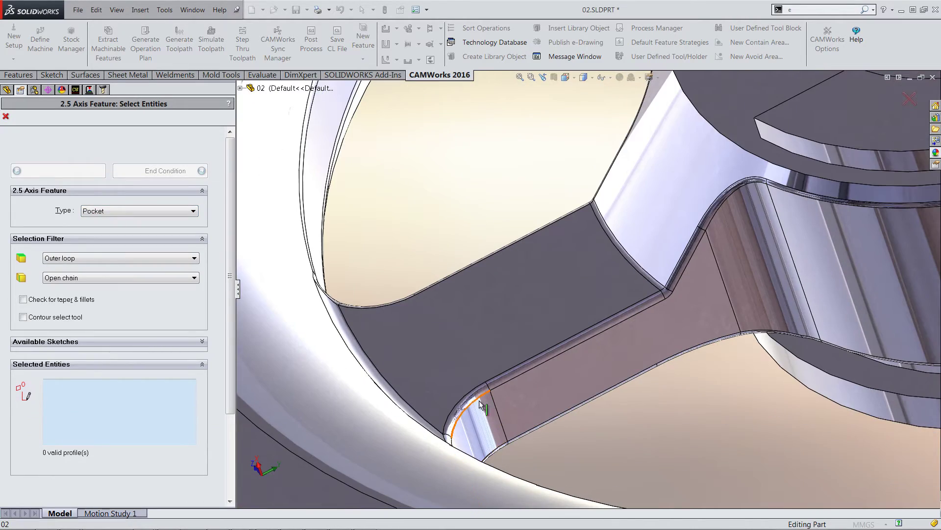
left_click(480, 402)
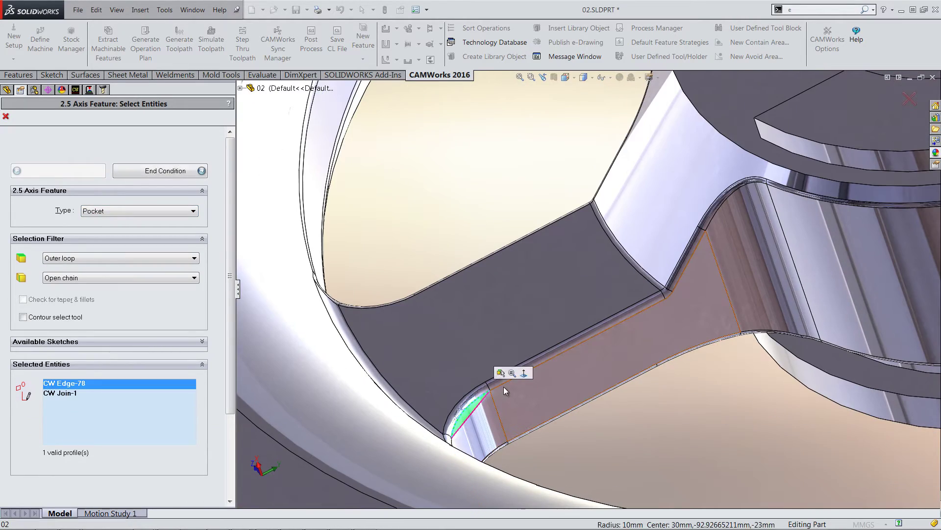
left_click(672, 300)
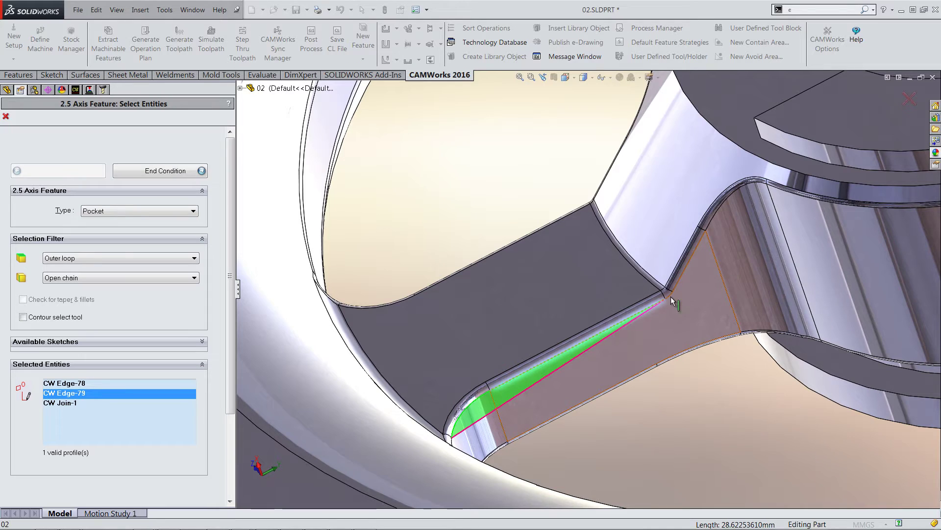
Continue the pocket profile up the first spoke's sloped edge and fillet arc and along the hub's curved edge
left_click(682, 273)
left_click(715, 213)
left_click(766, 203)
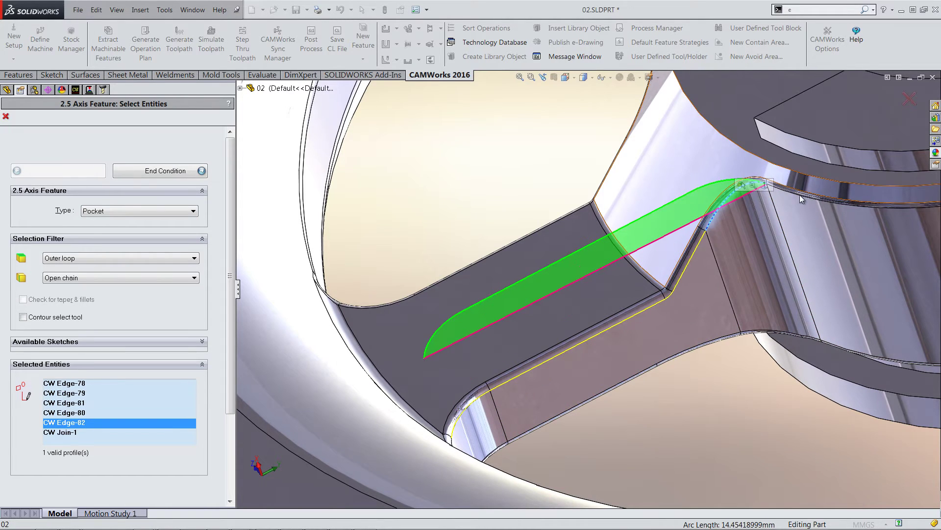
left_click(799, 195)
scroll(705, 368, "up", 5)
middle_click_drag(705, 363, 634, 383, "ctrl")
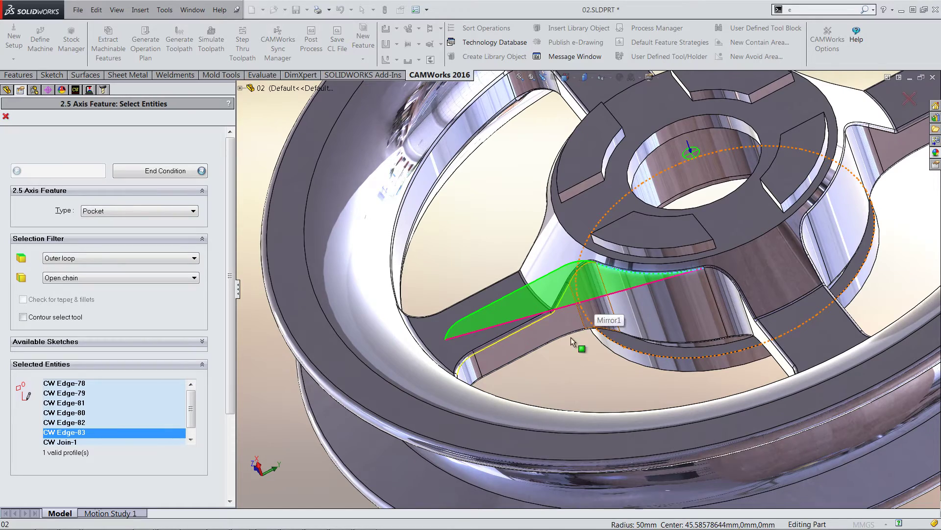
middle_click_drag(595, 304, 613, 376)
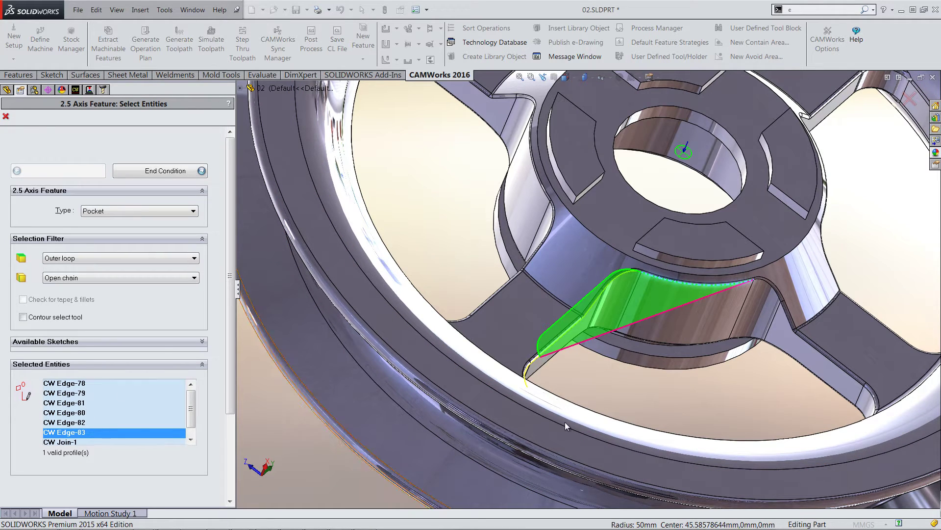
Add the second spoke's fillet arc, sloped edge, straight side edge and short connecting arc to the pocket profile
left_click(769, 288)
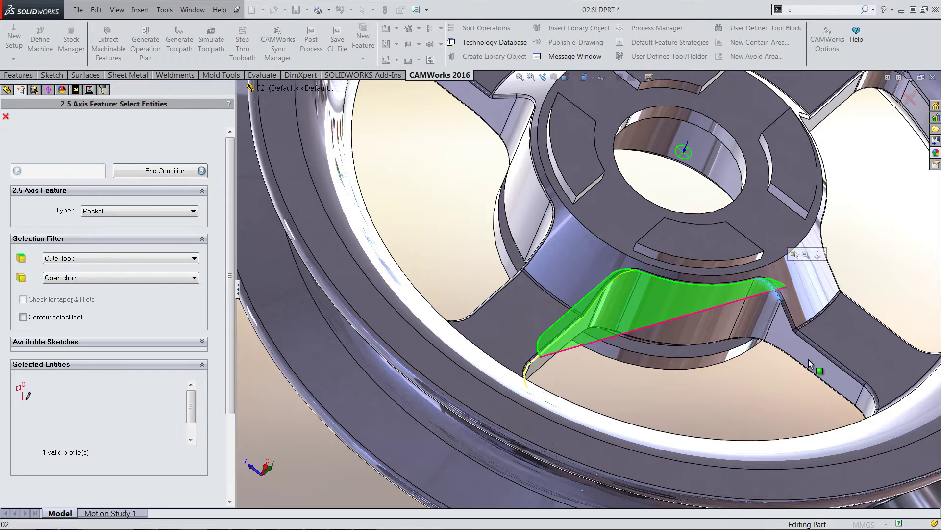
left_click(822, 354)
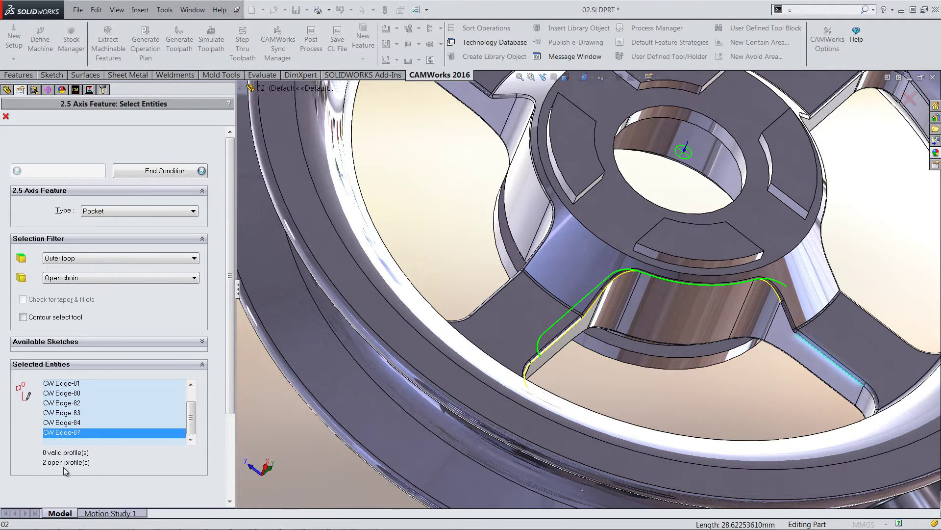
left_click(781, 338)
scroll(785, 329, "down", 5)
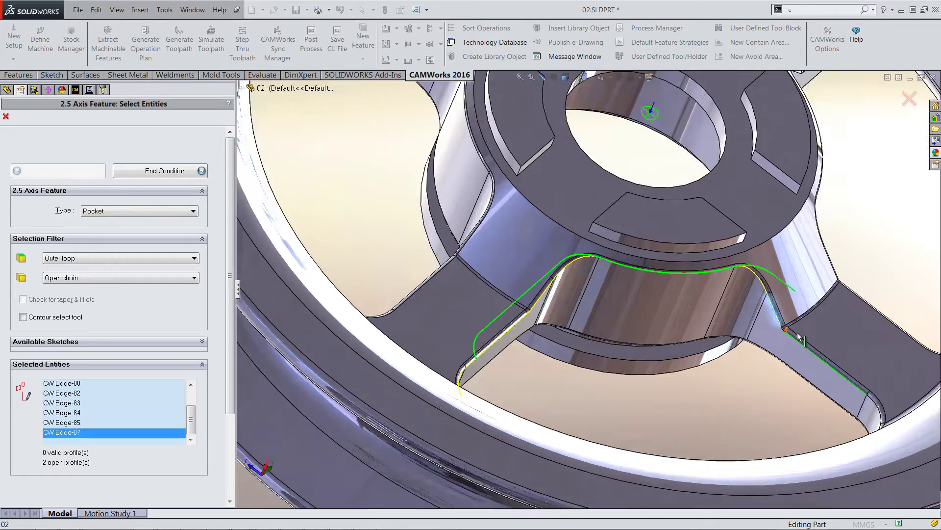
left_click(735, 324)
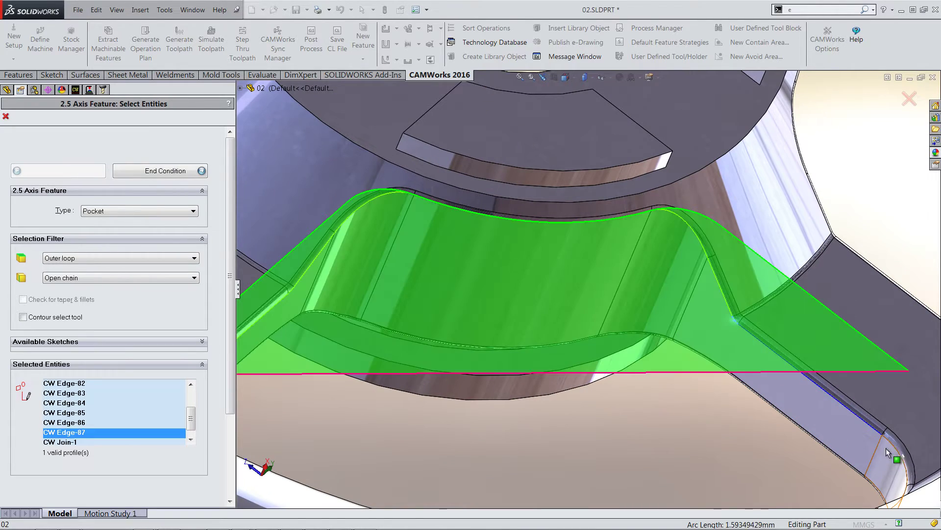
Extend the pocket profile around the second spoke's rim-side corner and along the long rim edge of the window
scroll(741, 416, "up", 4)
middle_click_drag(684, 382, 706, 378)
scroll(707, 379, "down", 3)
left_click(677, 316)
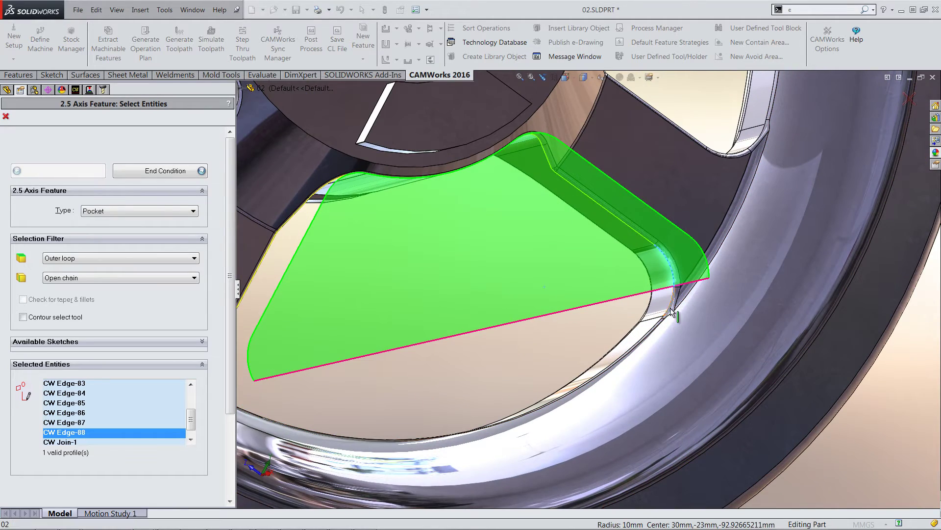
scroll(677, 316, "down", 3)
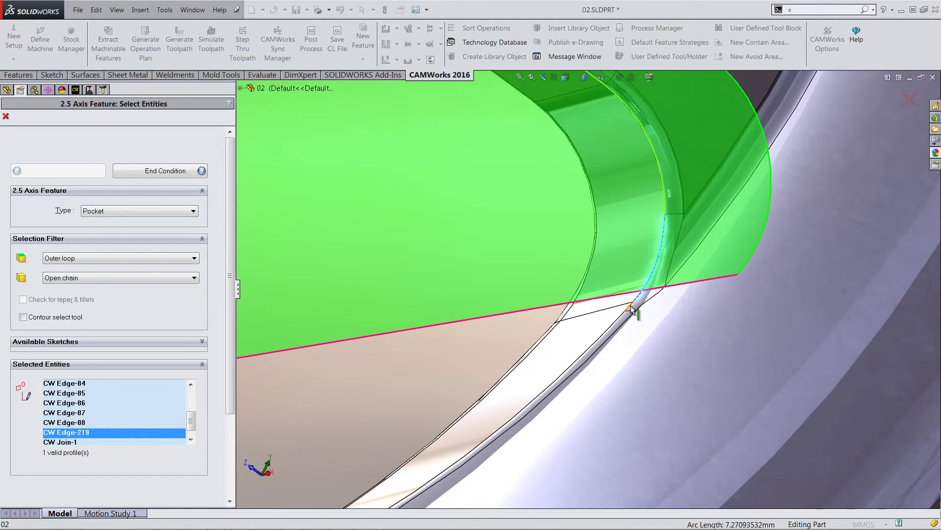
left_click(627, 316)
scroll(542, 353, "up", 5)
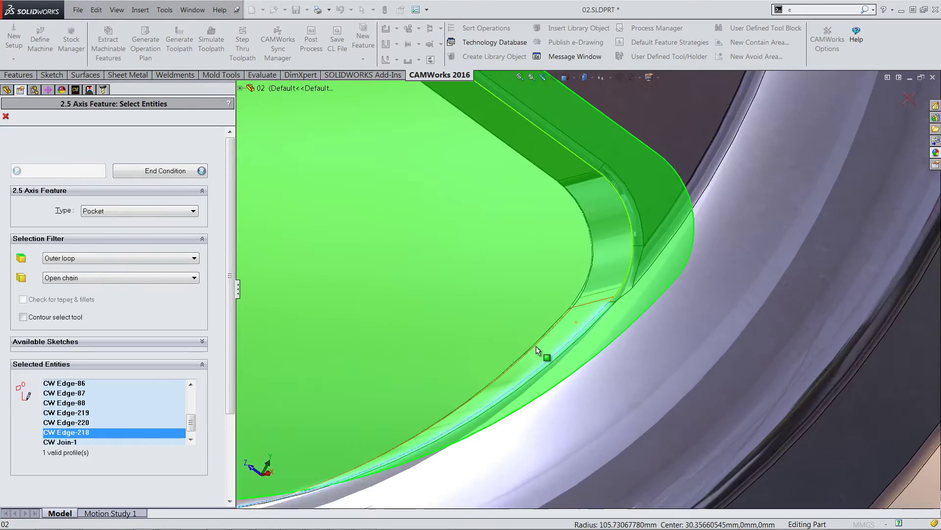
Close the pocket profile at the first spoke by selecting the remaining small corner edges next to the rim
middle_click_drag(432, 341, 355, 347)
scroll(355, 346, "down", 4)
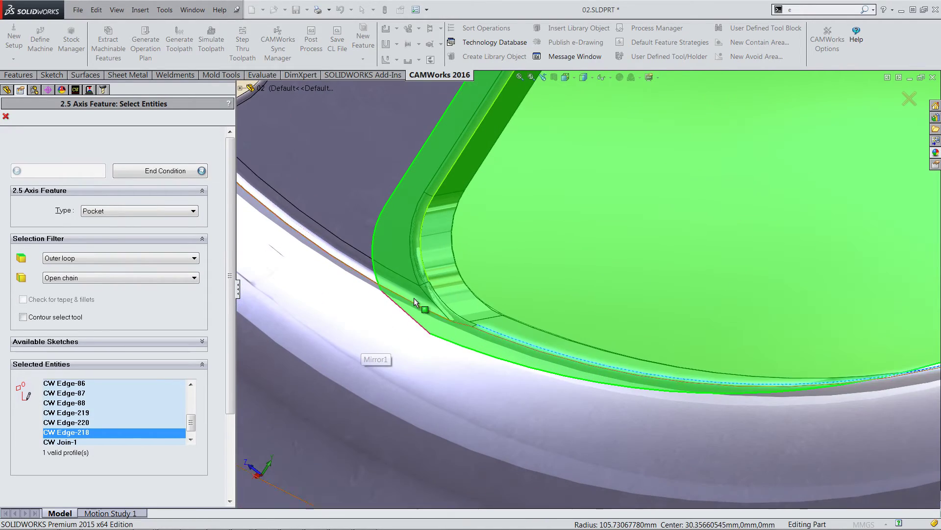
left_click(448, 309)
scroll(470, 319, "down", 4)
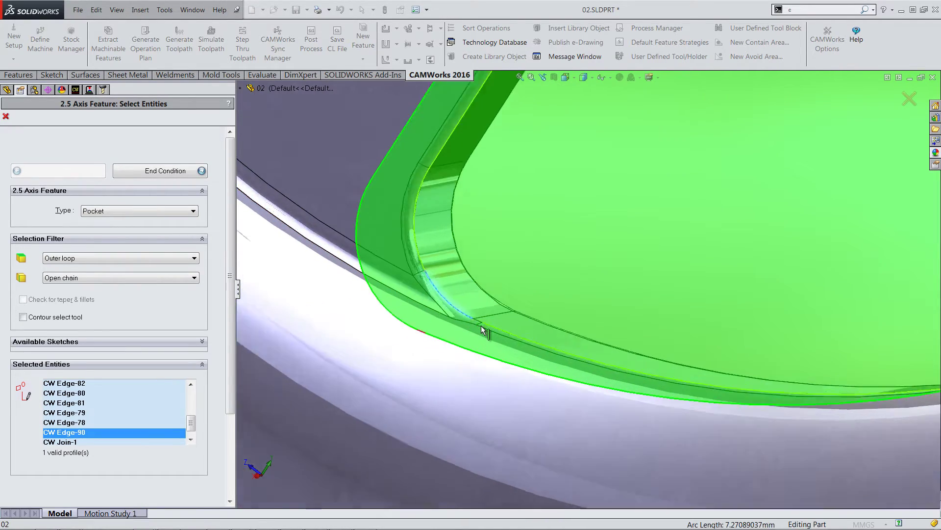
left_click(576, 232)
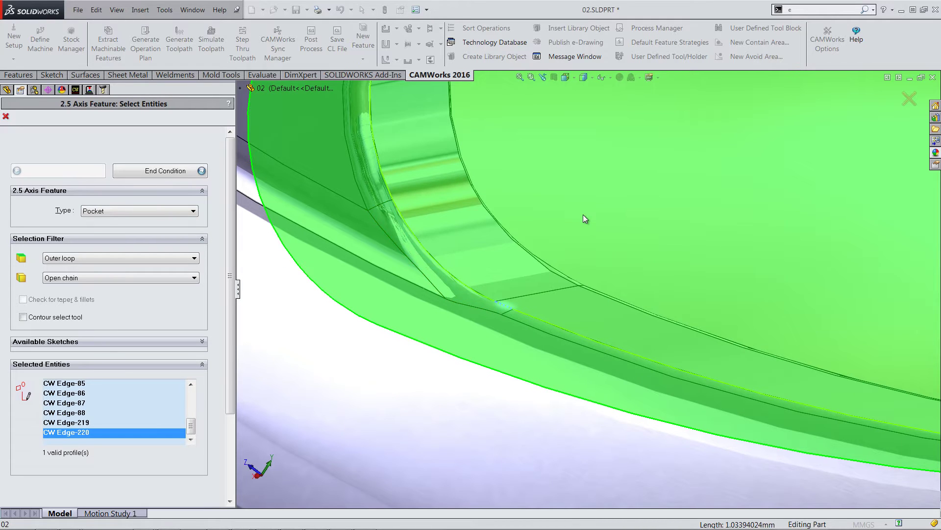
key("ctrl+7")
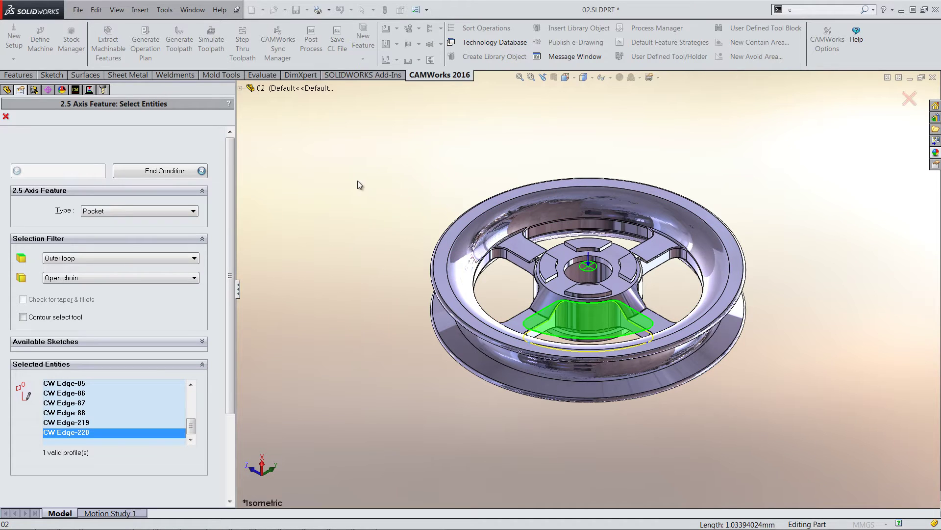
Set the pocket's Direction 1 end condition to Upto Face, using the top face of the hub's raised pad nearest the window
left_click(150, 171)
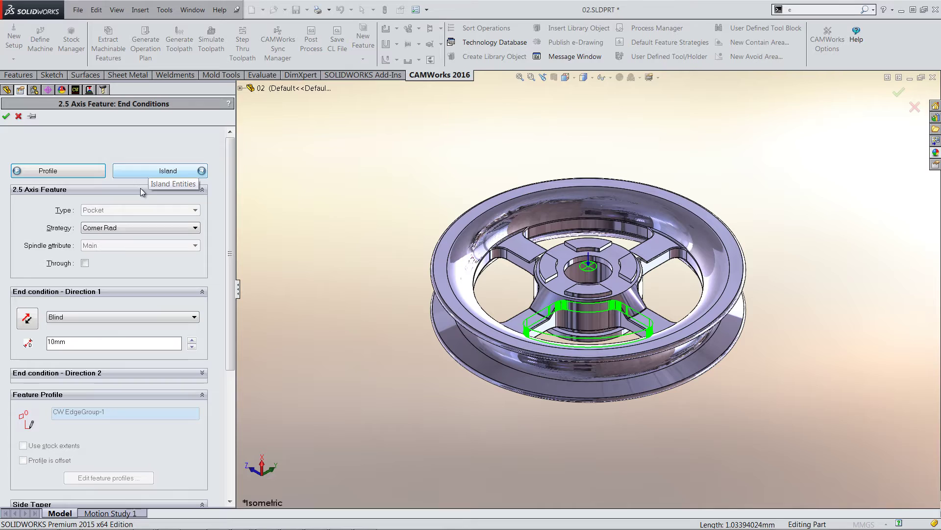
left_click(69, 317)
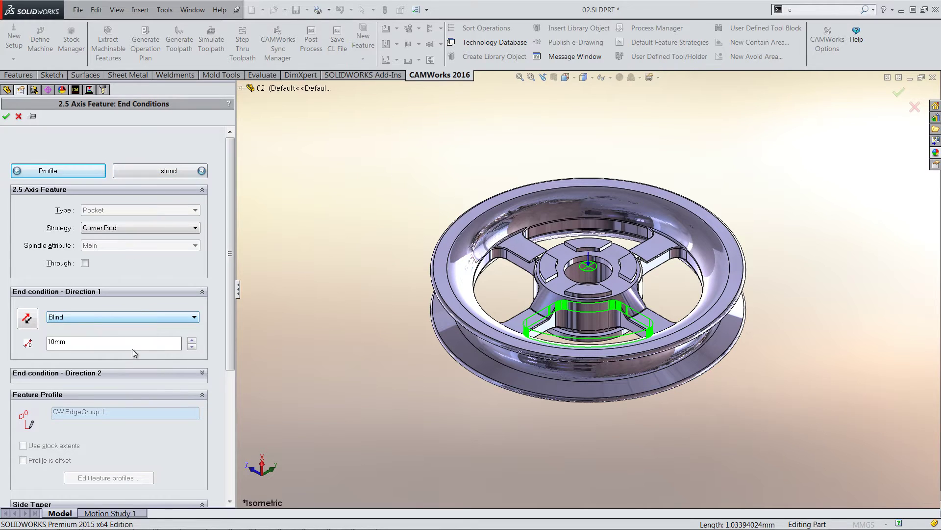
left_click(205, 372)
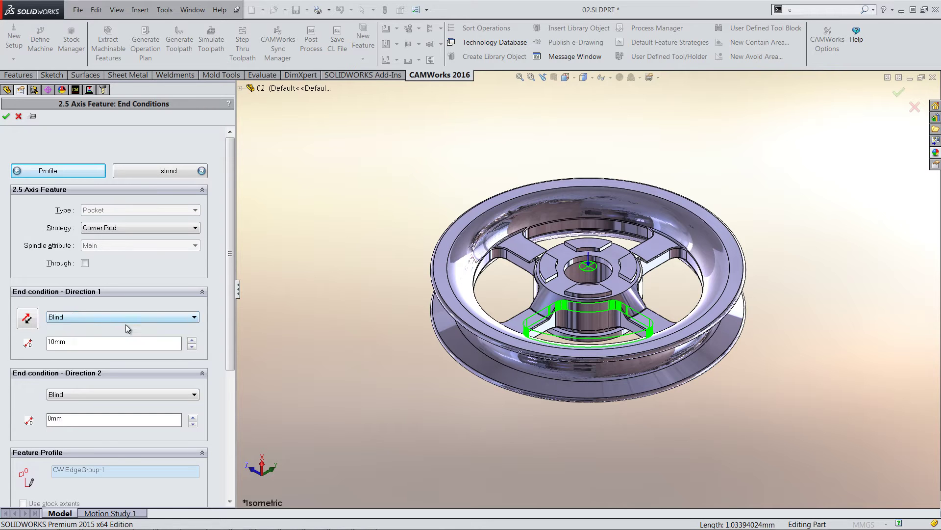
scroll(580, 304, "down", 5)
left_click(581, 304)
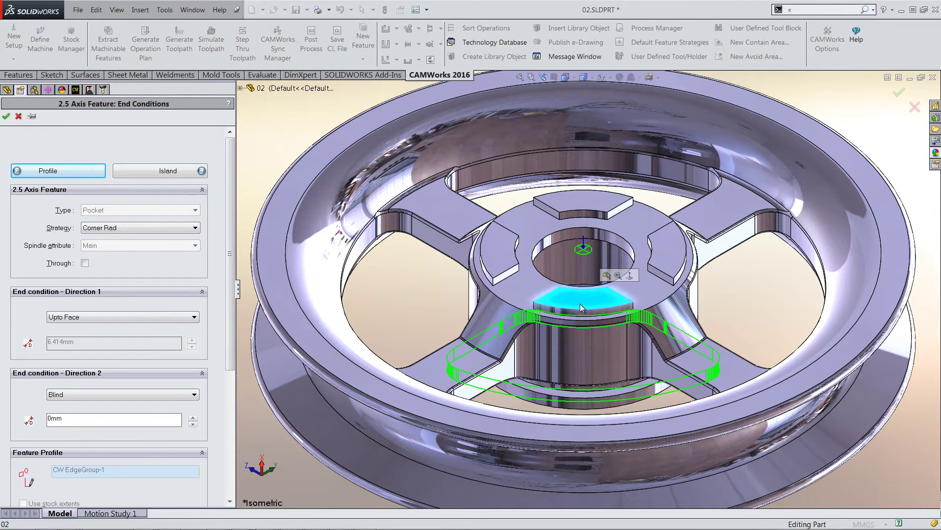
scroll(580, 304, "up", 5)
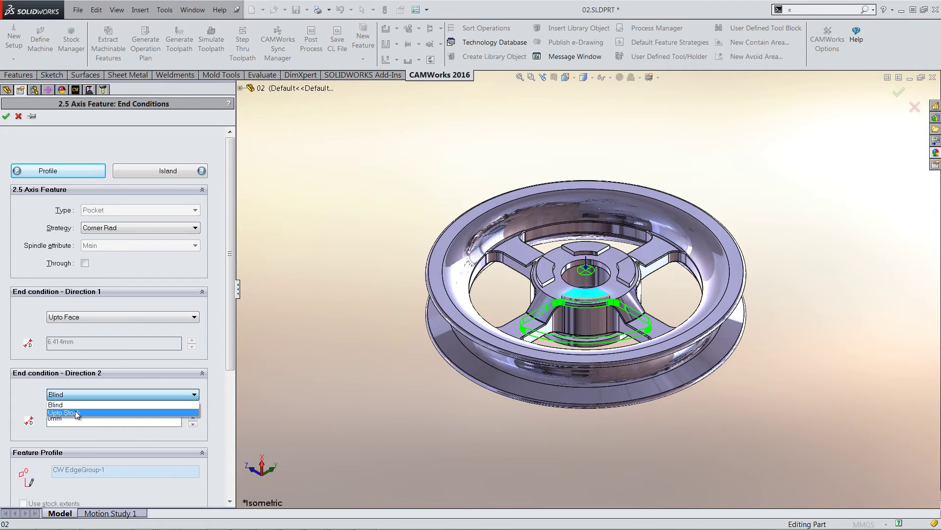
Set the pocket's Direction 2 end condition to Upto Stock and accept the feature
left_click(76, 411)
middle_click_drag(508, 396, 495, 279)
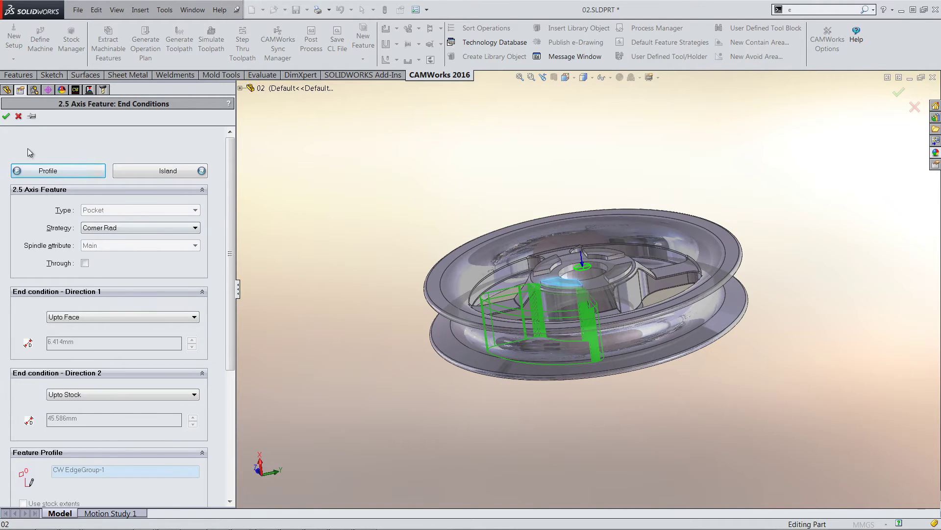
left_click(6, 116)
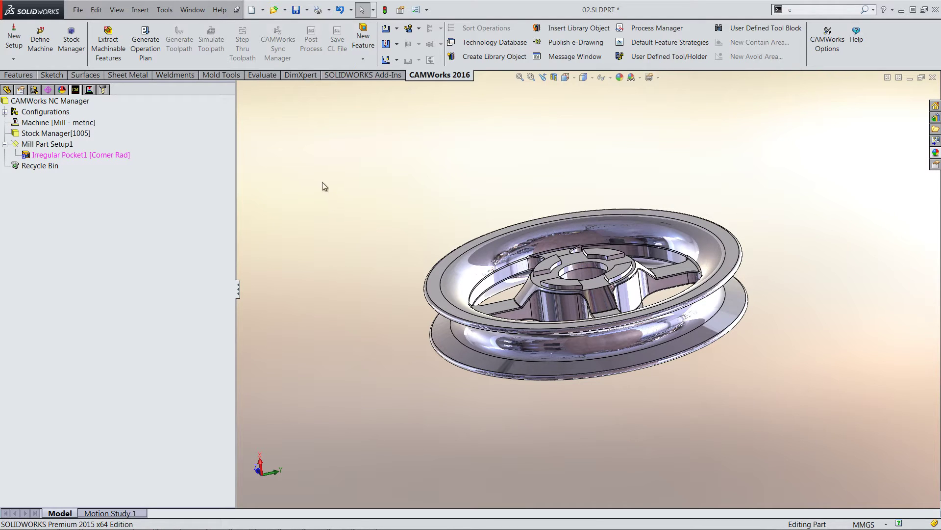
Start a new 2.5 axis pocket feature and select the wheel window's wall faces along the first spoke and the hub
key("ctrl+7")
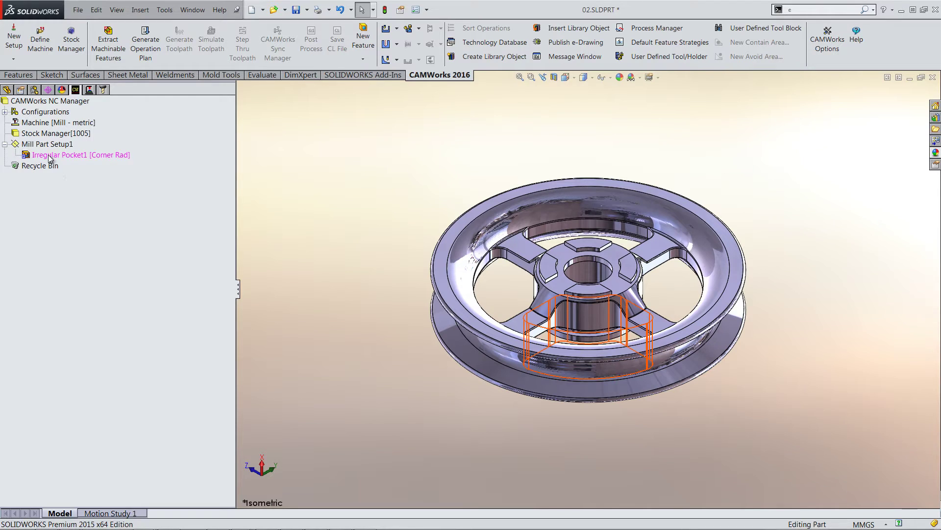
right_click(81, 156)
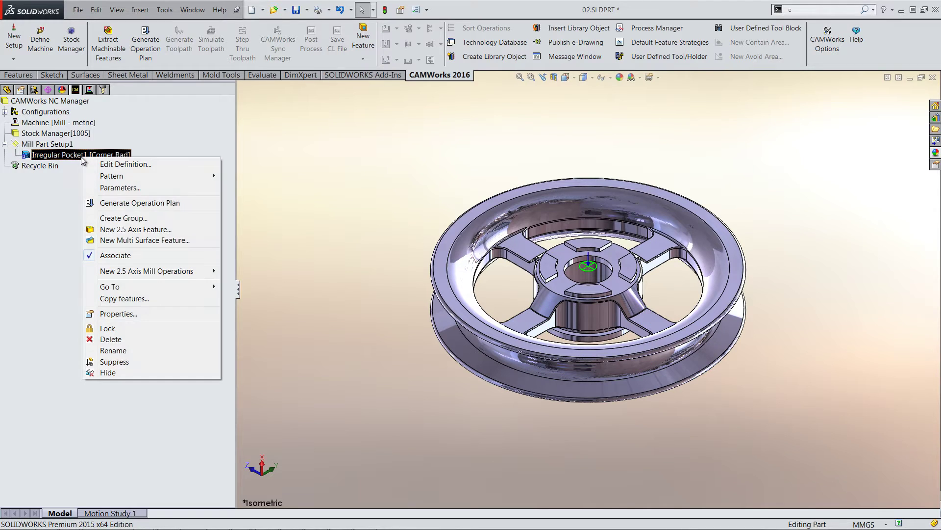
left_click(124, 232)
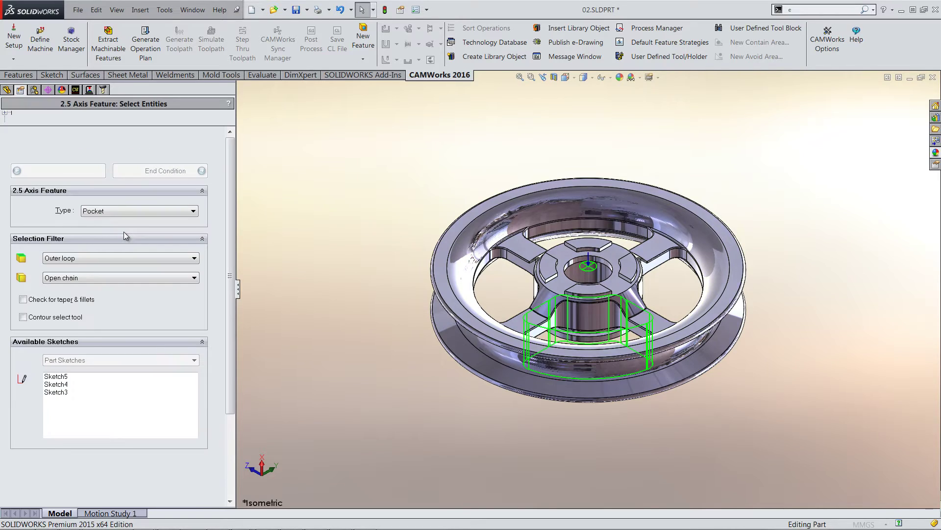
middle_click_drag(747, 426, 664, 448)
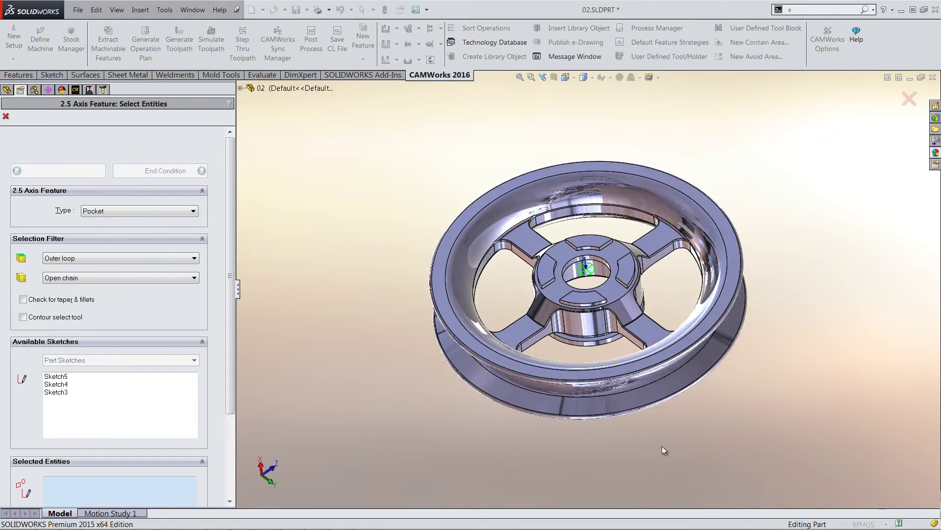
scroll(590, 391, "down", 4)
left_click(493, 268)
left_click(526, 246)
left_click(631, 249)
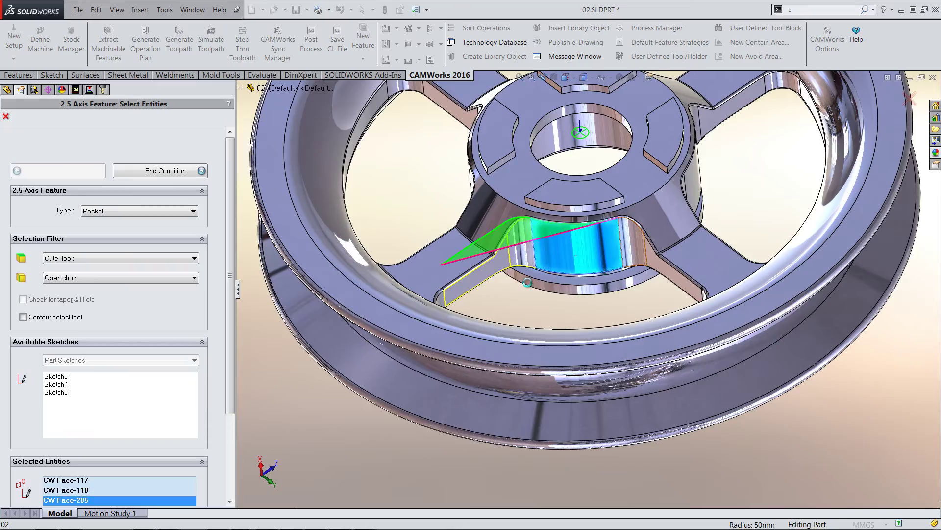
Complete the pocket profile by adding the window's rim wall face and the rounded corner faces at both spokes
middle_click_drag(631, 249, 417, 309)
left_click(404, 329)
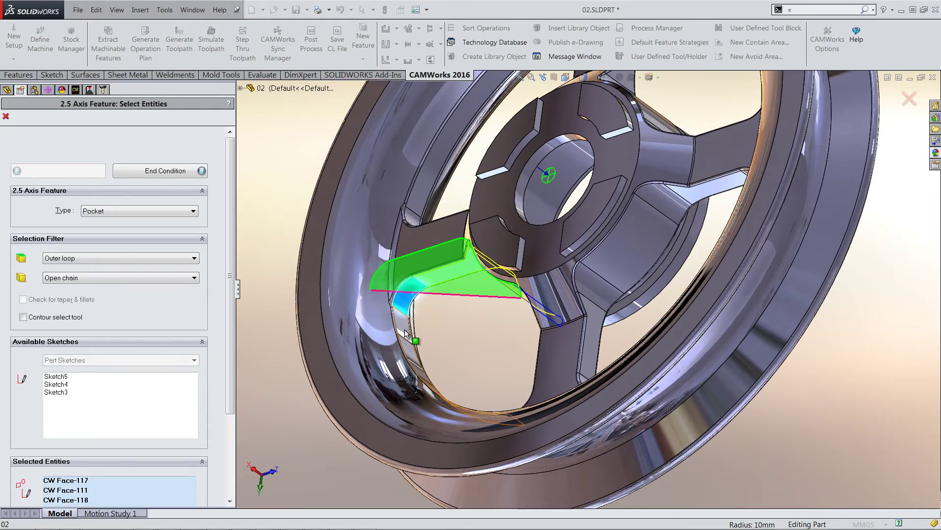
middle_click_drag(456, 341, 519, 395)
scroll(520, 399, "down", 4)
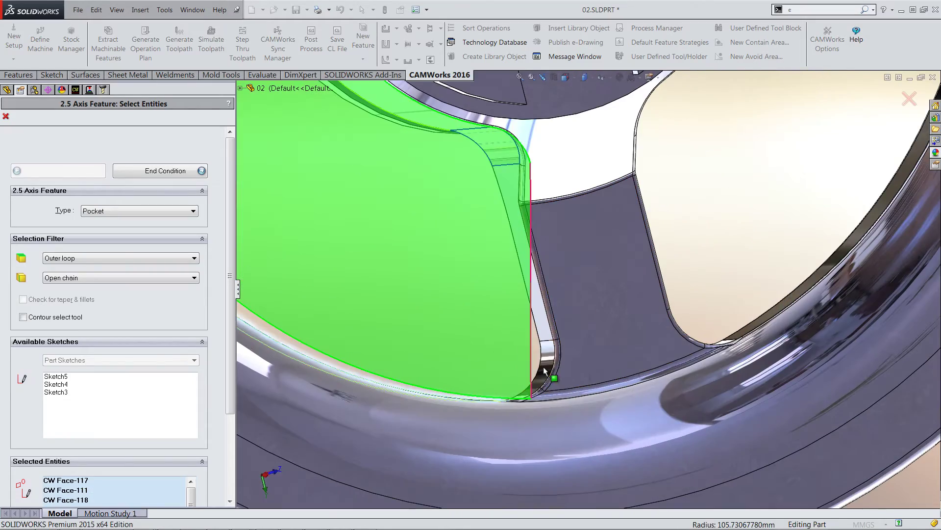
left_click(543, 366)
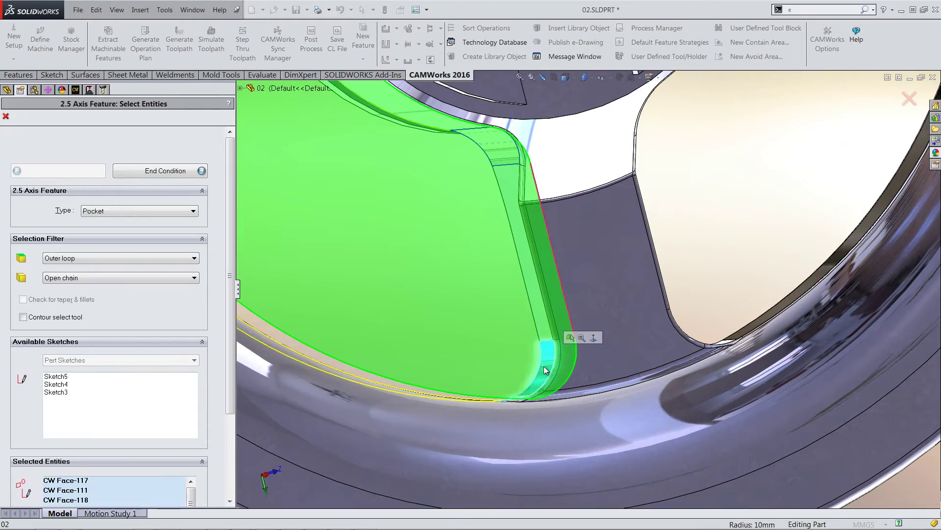
Collapse the available sketches list, then review the selected faces and the pocket profile between the spokes
left_click(203, 460)
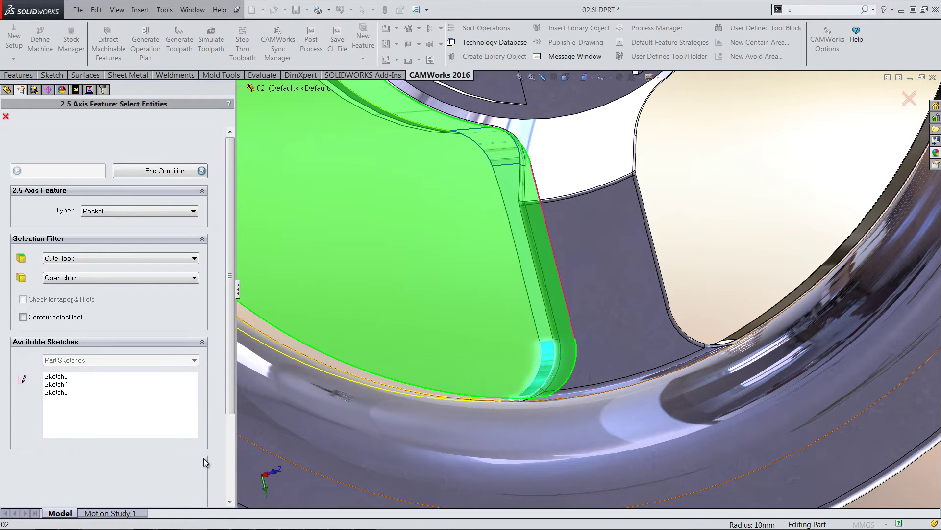
left_click(204, 342)
left_click(204, 363)
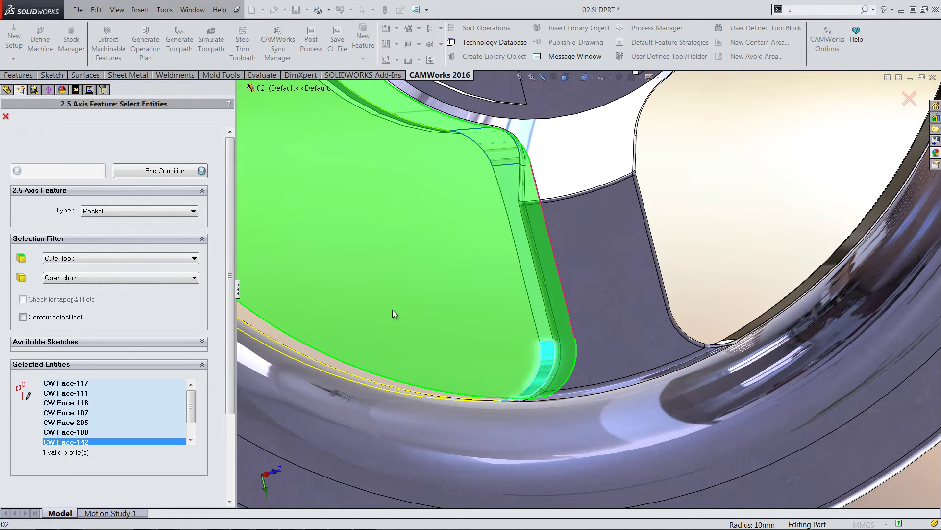
middle_click_drag(392, 310, 380, 265)
scroll(379, 264, "up", 3)
middle_click_drag(452, 265, 444, 238)
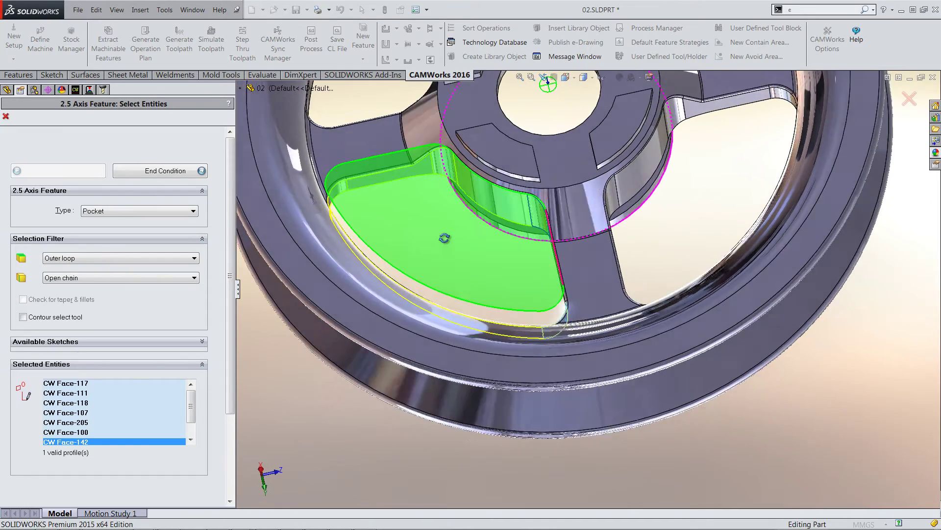
scroll(447, 236, "up", 5)
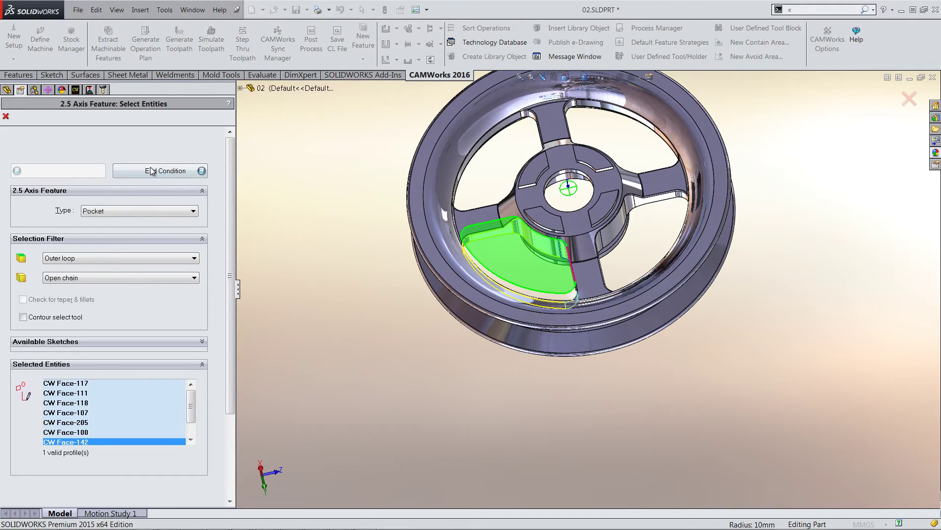
Set the pocket's Direction 1 to Upto Face on the hub's nearest raised pad, Direction 2 to Upto Stock, and accept the feature
left_click(151, 171)
key("Return")
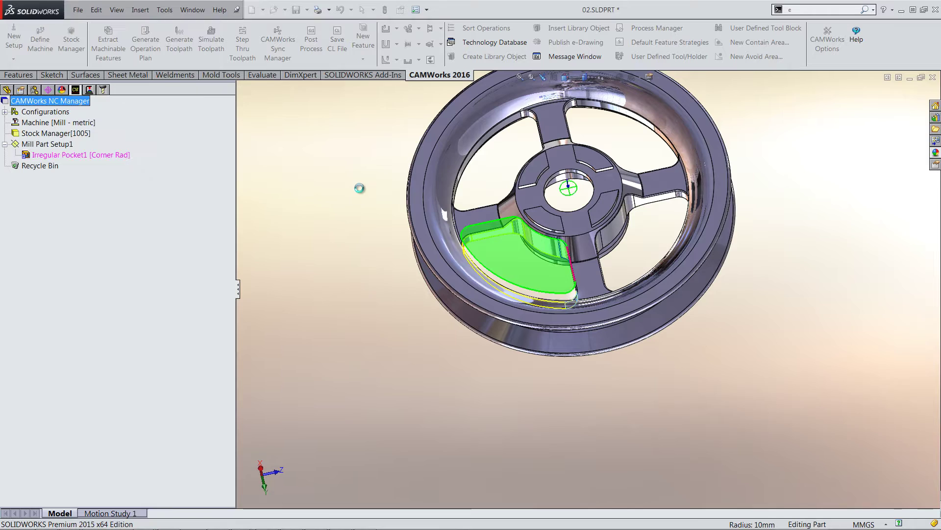
left_click(542, 218)
left_click(86, 374)
left_click(74, 395)
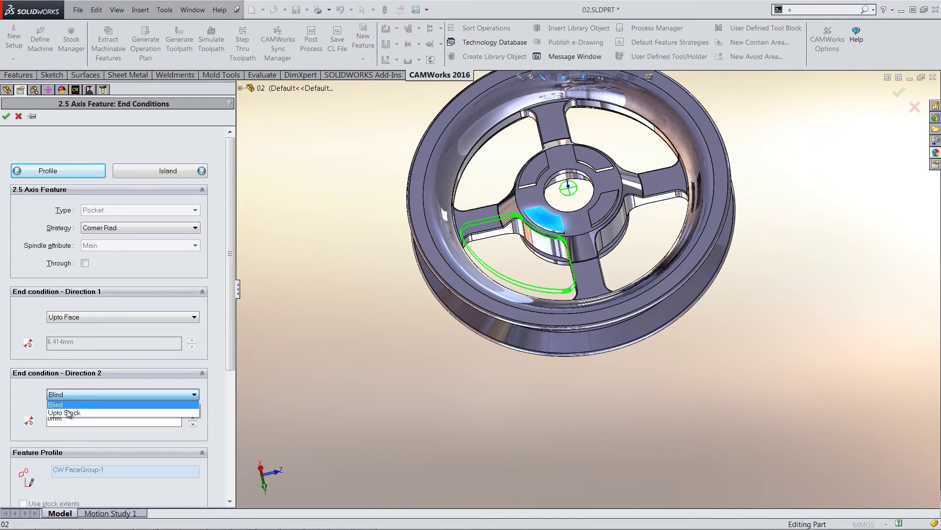
left_click(68, 413)
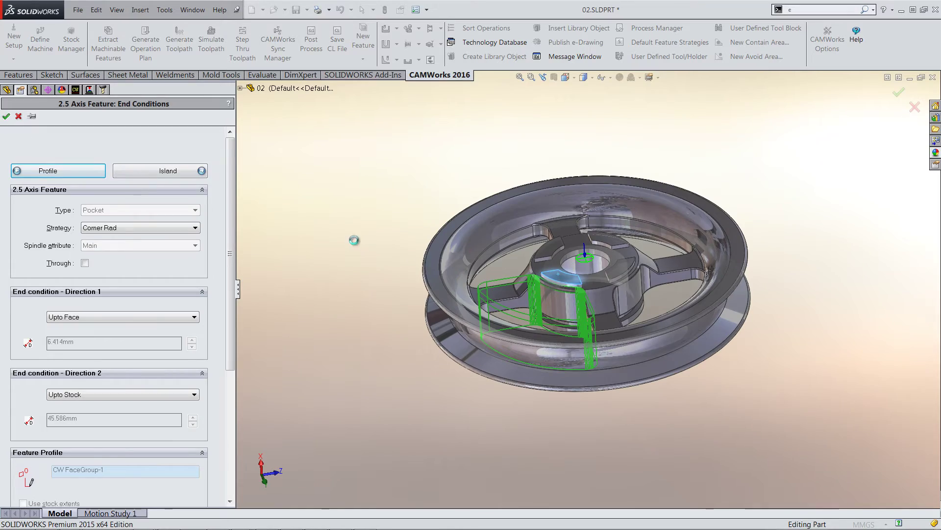
key("Return")
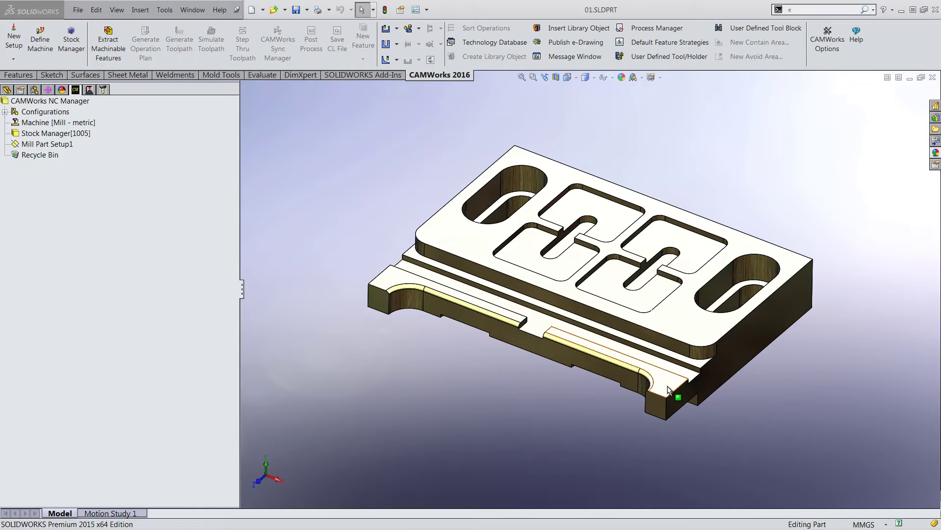
Start a new 2.5 axis feature under Mill Part Setup1 of part 01, with type Slot and the available sketches collapsed
right_click(30, 143)
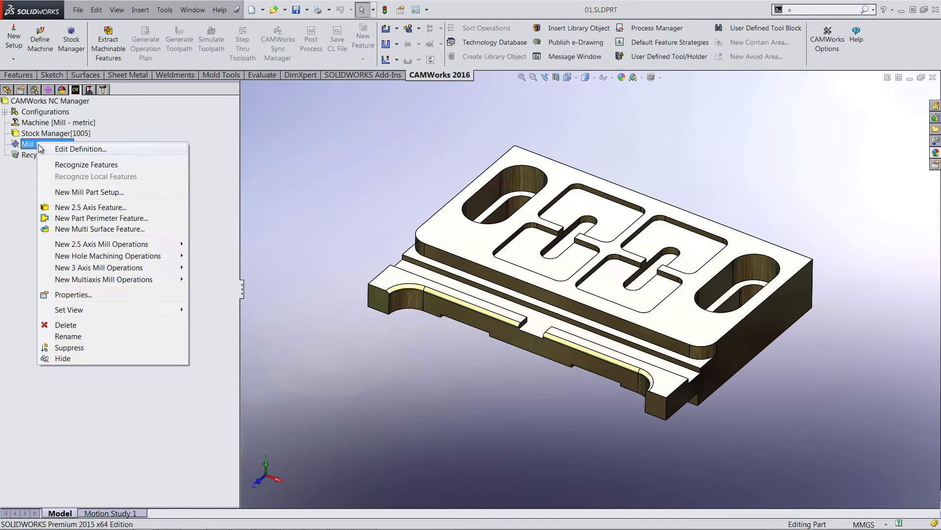
left_click(59, 206)
left_click(73, 278)
left_click(73, 297)
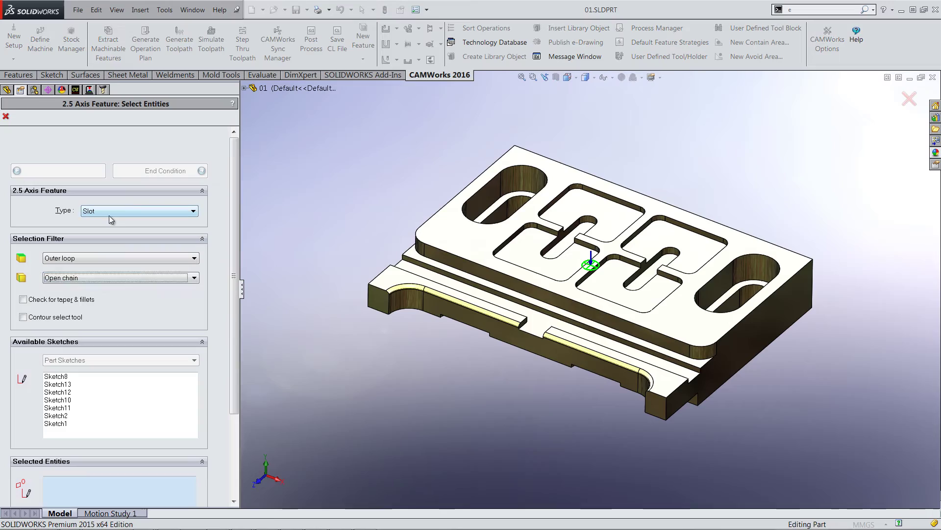
left_click(203, 342)
Select the stepped ledge faces beside the plate's raised block, including the groove floor and its narrow side wall, as the slot profile
scroll(486, 238, "down", 6)
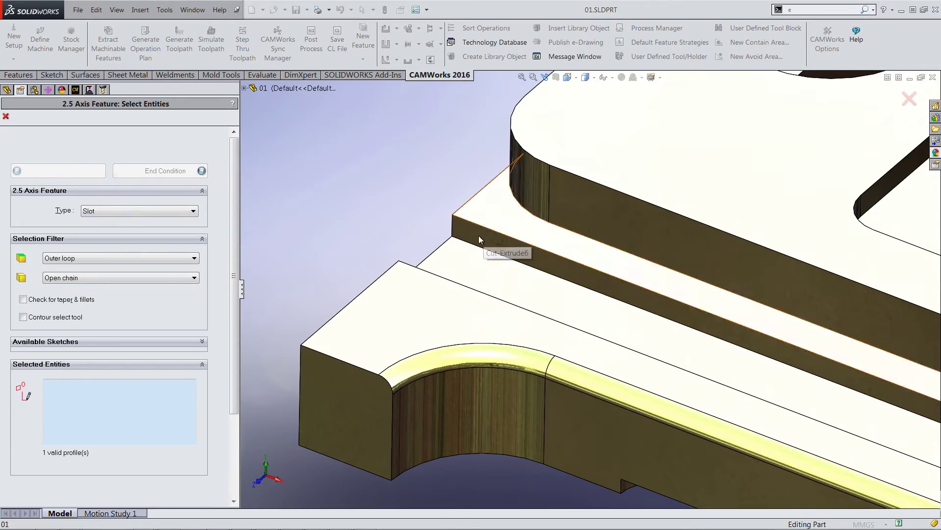
left_click(447, 342)
middle_click_drag(446, 313, 444, 273)
left_click(443, 274)
left_click(450, 302)
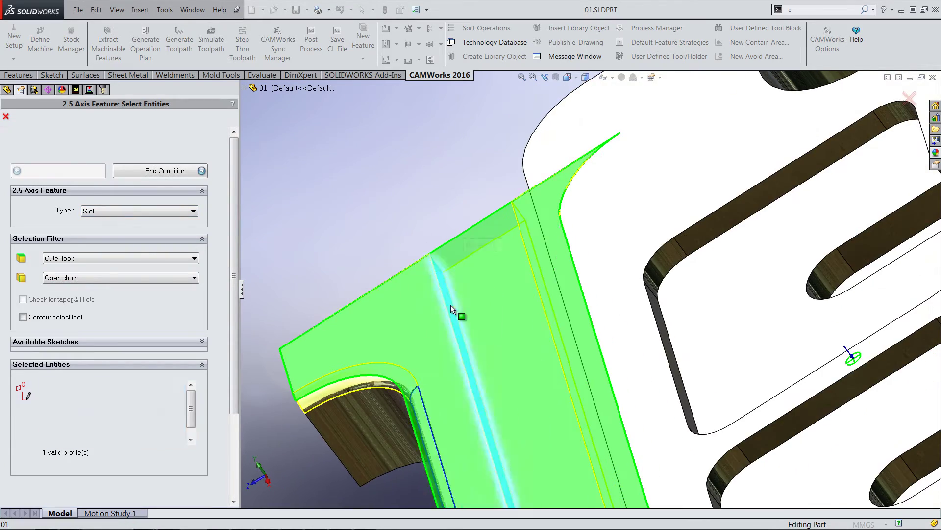
scroll(451, 305, "up", 2)
left_click(585, 414)
middle_click_drag(585, 414, 703, 470)
scroll(702, 470, "up", 4)
middle_click_drag(779, 410, 576, 461)
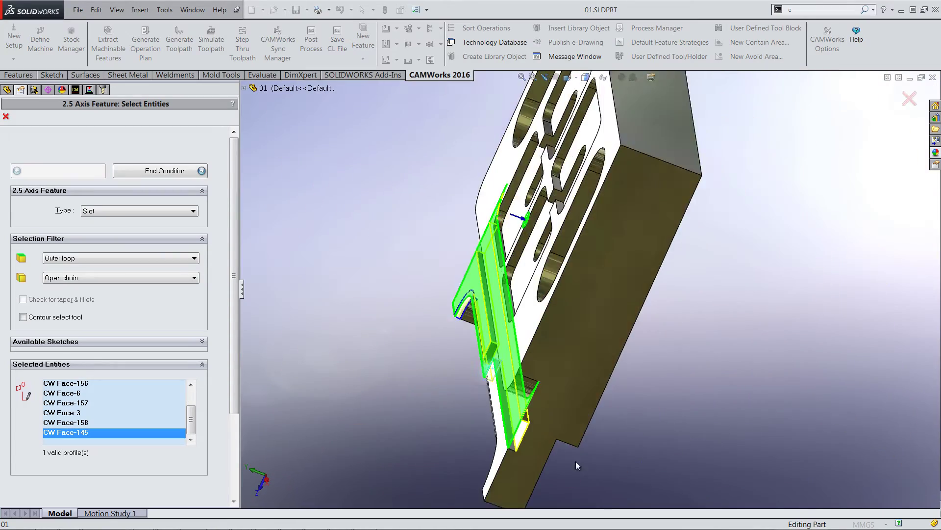
Add the remaining small step and fillet faces along the ledge's outer edge to the slot profile
scroll(575, 460, "down", 4)
left_click(478, 401)
middle_click_drag(477, 401, 500, 285)
left_click(474, 396)
left_click(428, 396)
scroll(432, 397, "up", 5)
middle_click_drag(433, 398, 457, 347)
Set the slot's Direction 1 end condition to Upto Face, using the plate's large top face
key("ctrl+7")
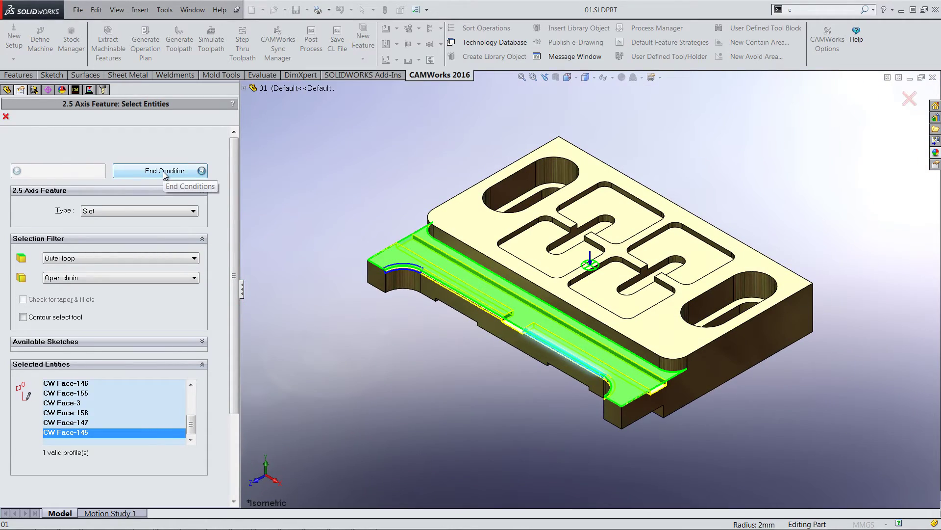
left_click(164, 171)
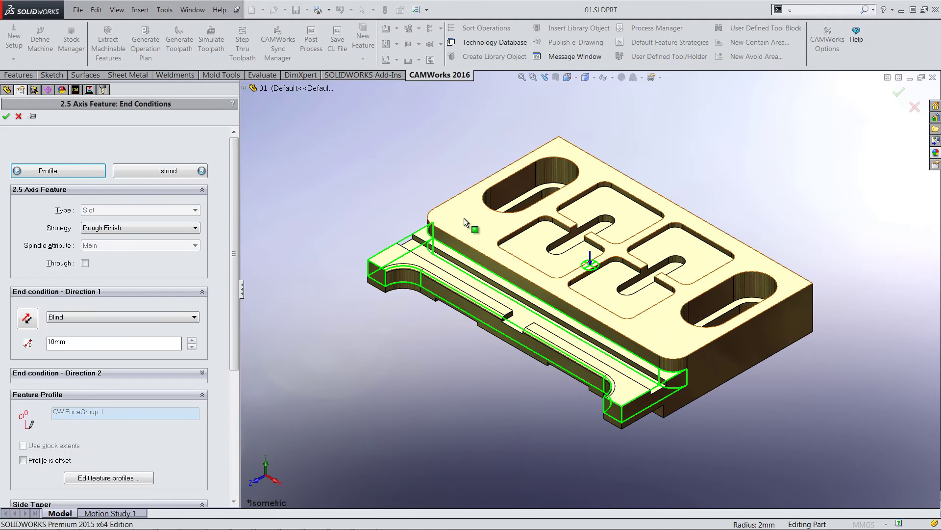
left_click(464, 217)
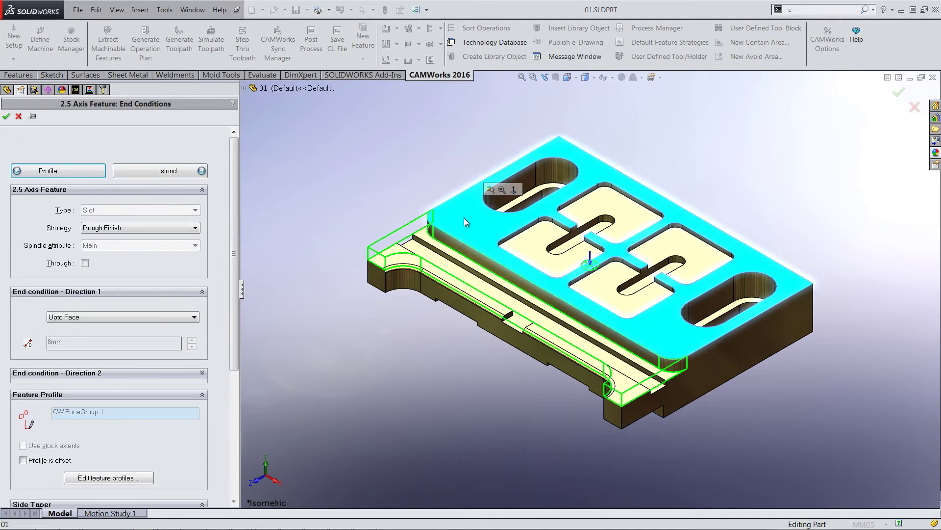
Edit the slot's feature profile so that Segments 1 to 6 and Segment 10 are air segments, and accept the profile
left_click(108, 477)
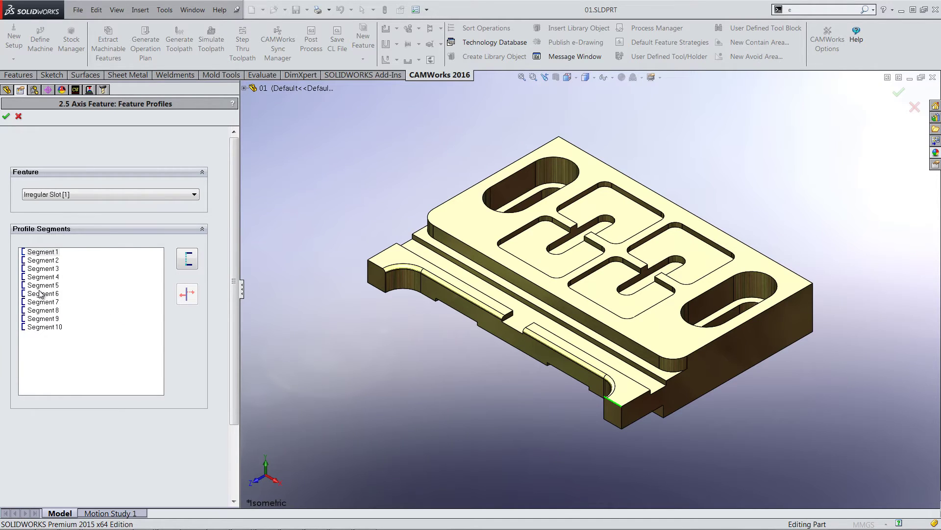
left_click_drag(40, 294, 42, 254)
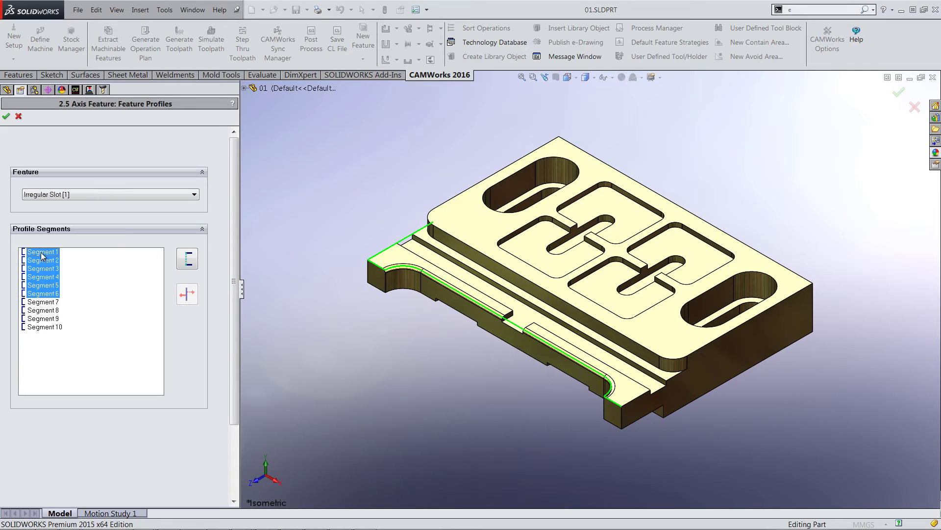
left_click(44, 327, "ctrl")
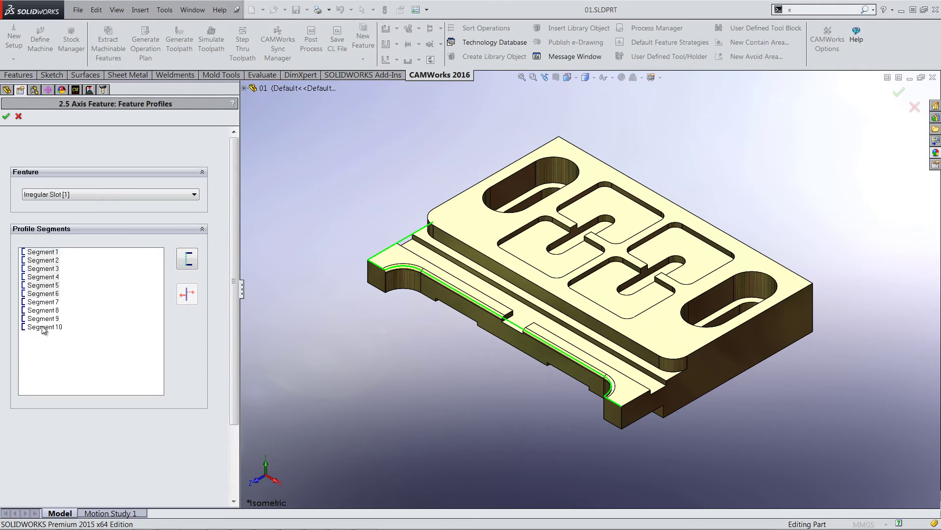
left_click(183, 264)
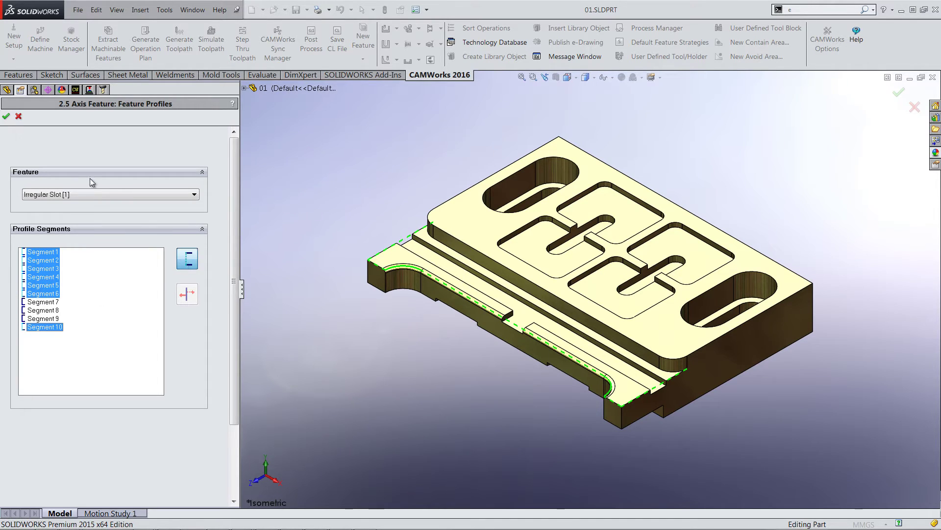
left_click(6, 117)
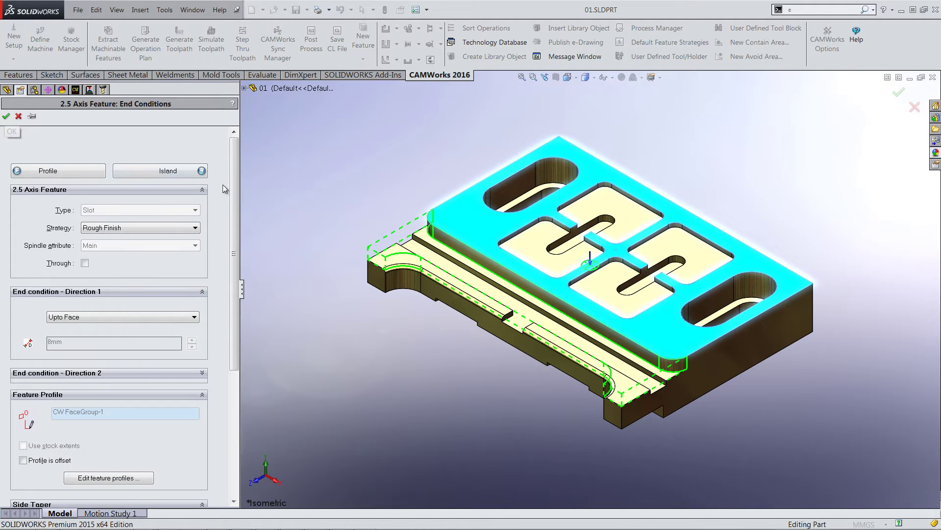
Inspect the slot's dashed air segments around the ledge's rounded corner cutout and accept the slot feature
scroll(514, 244, "down", 5)
scroll(513, 243, "down", 3)
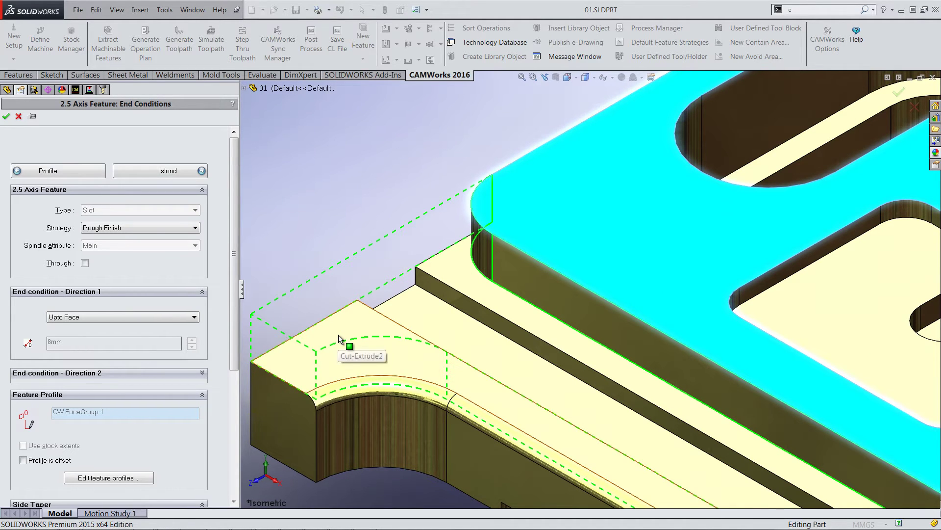
left_click(9, 117)
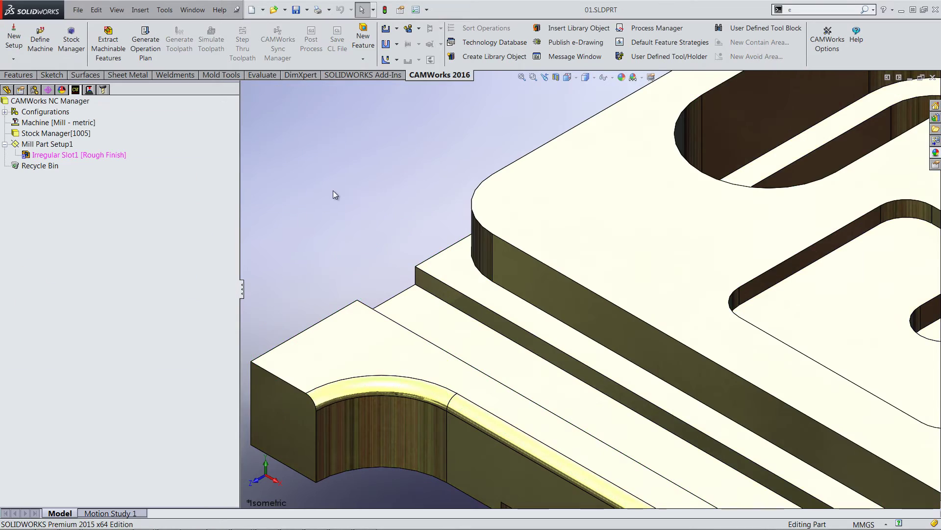
key("f")
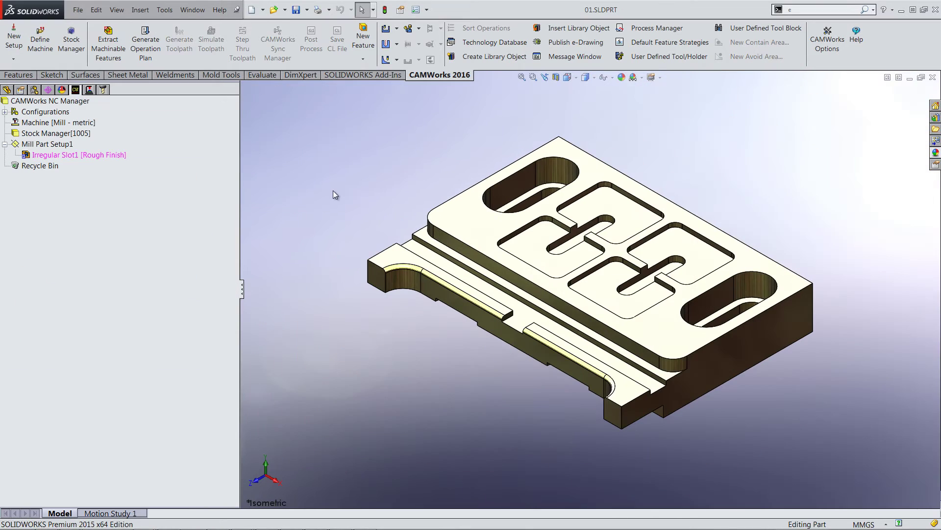
Create a 2.5 axis pocket under Mill Part Setup1 from the plate's rearmost central recess rim, joined across its opening, ending Upto Face at its floor
right_click(40, 145)
left_click(74, 227)
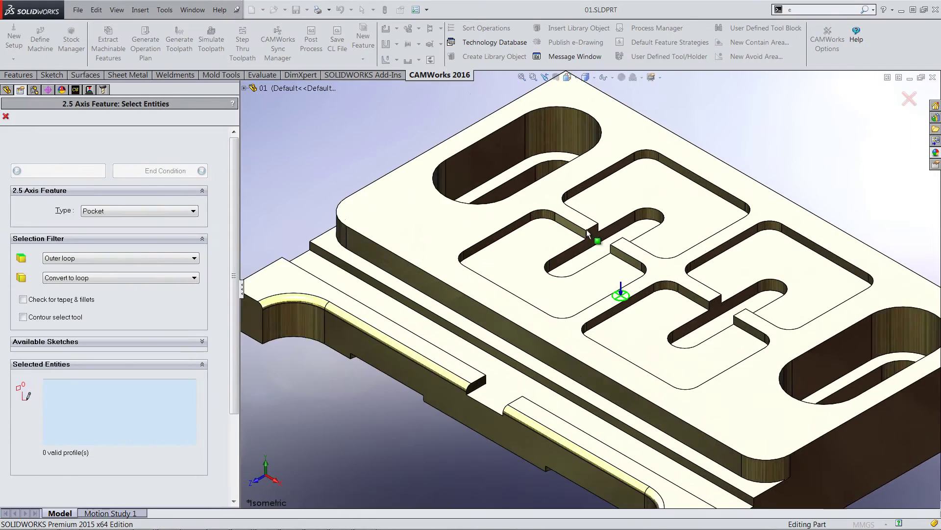
scroll(635, 227, "down", 5)
scroll(635, 227, "down", 5)
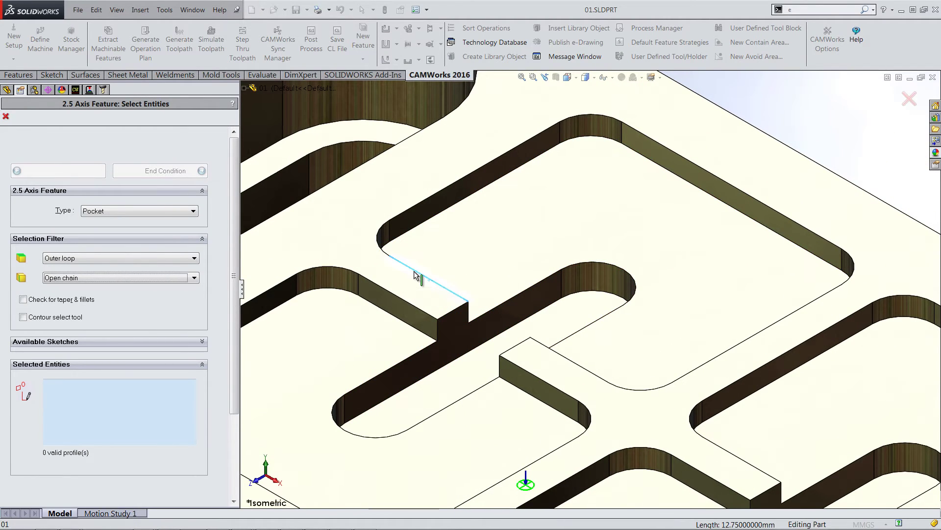
left_click(414, 274)
left_click(414, 275)
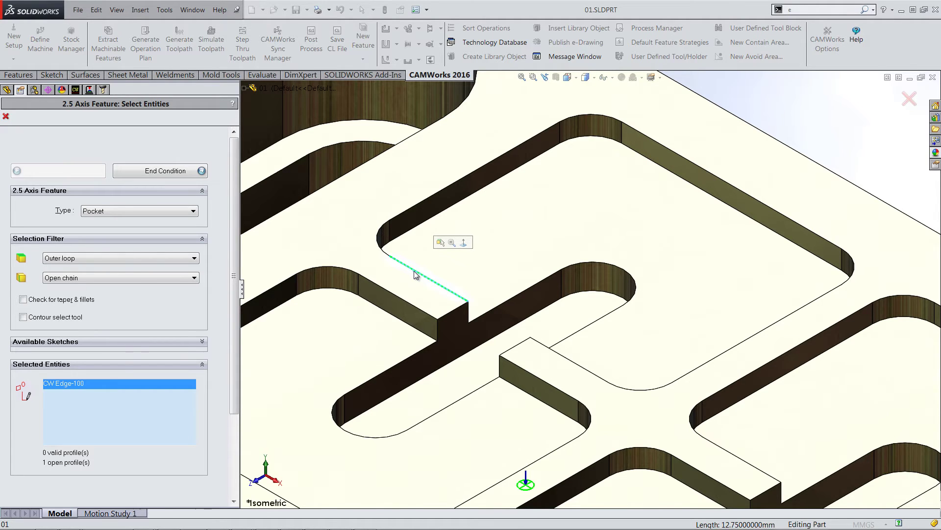
left_click(563, 361)
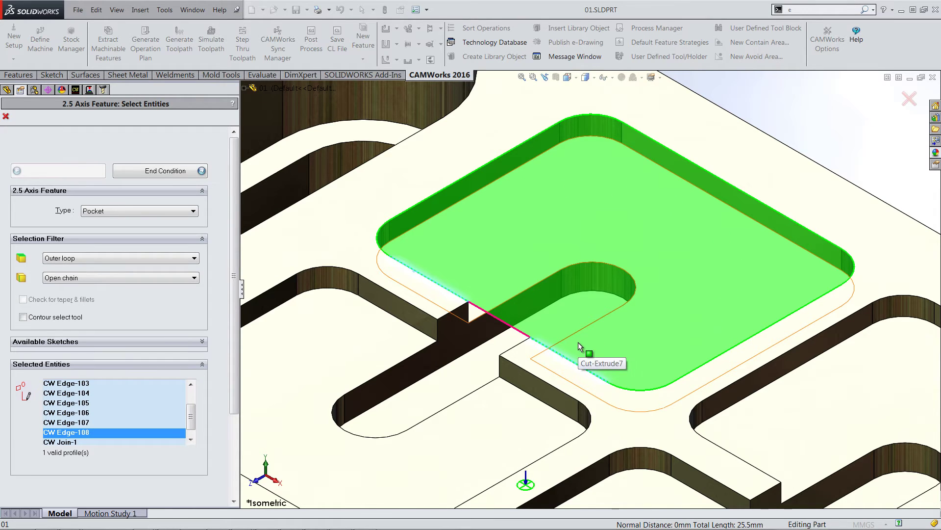
left_click(151, 172)
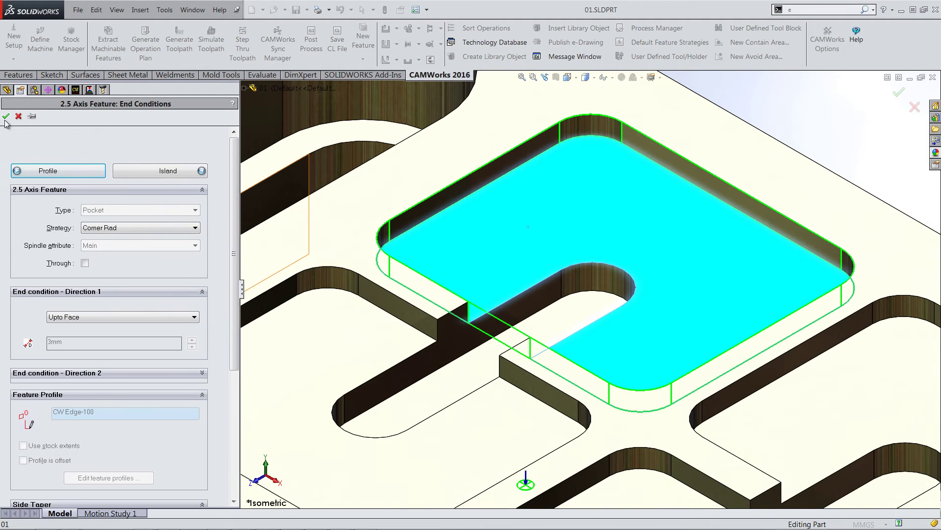
left_click(6, 116)
Start another 2.5 axis pocket feature for the neighbouring central recess beside the large through slot
middle_click_drag(643, 286, 305, 149, "ctrl")
right_click(72, 167)
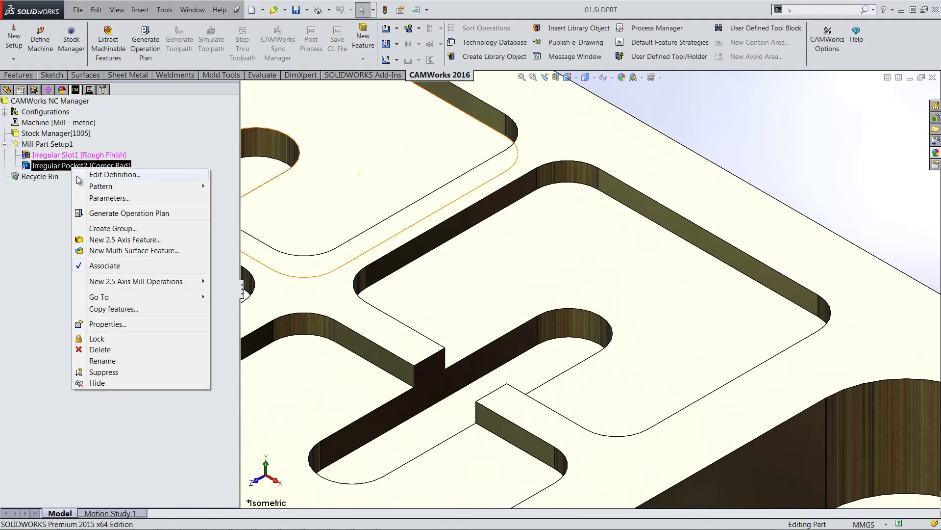
left_click(103, 240)
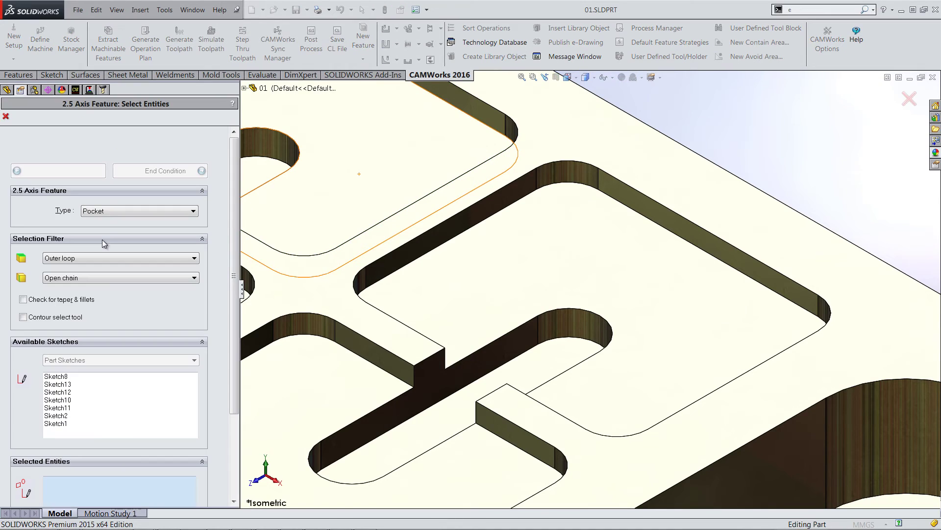
left_click(501, 193)
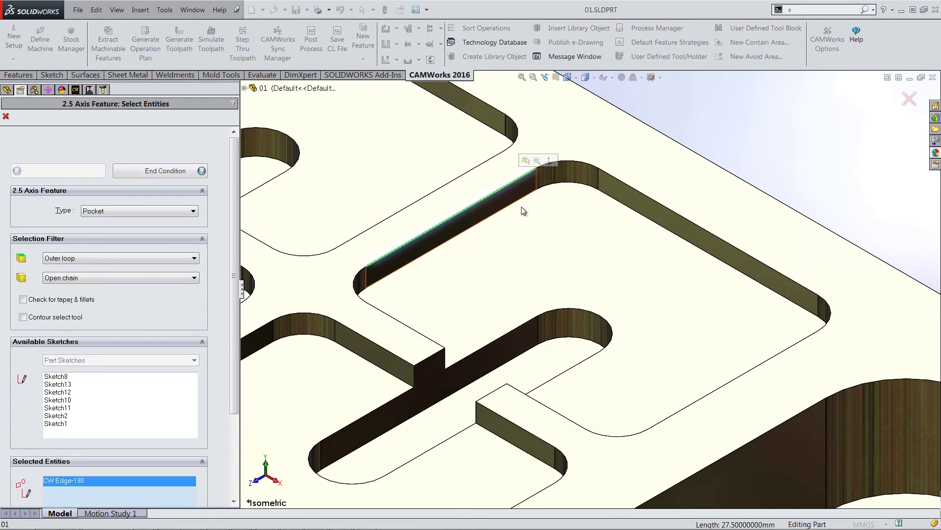
left_click(616, 182)
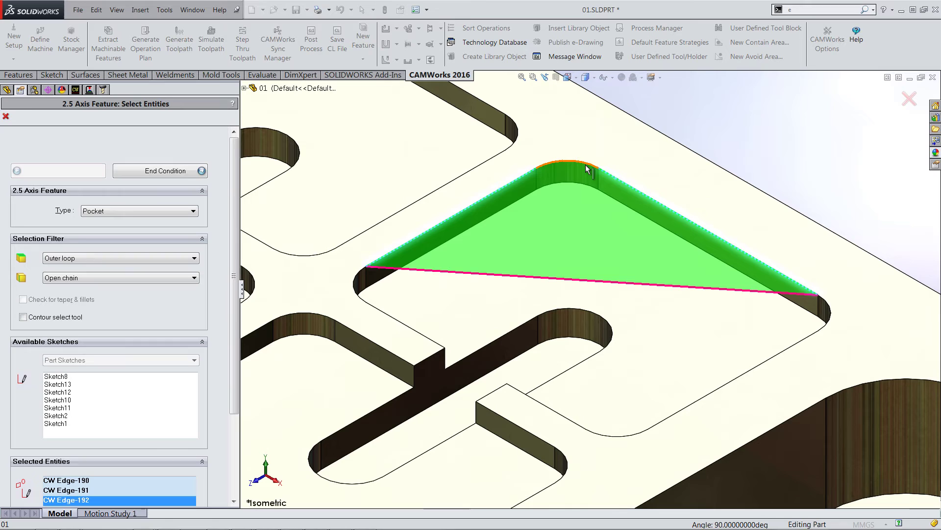
left_click(257, 346)
left_click(202, 342)
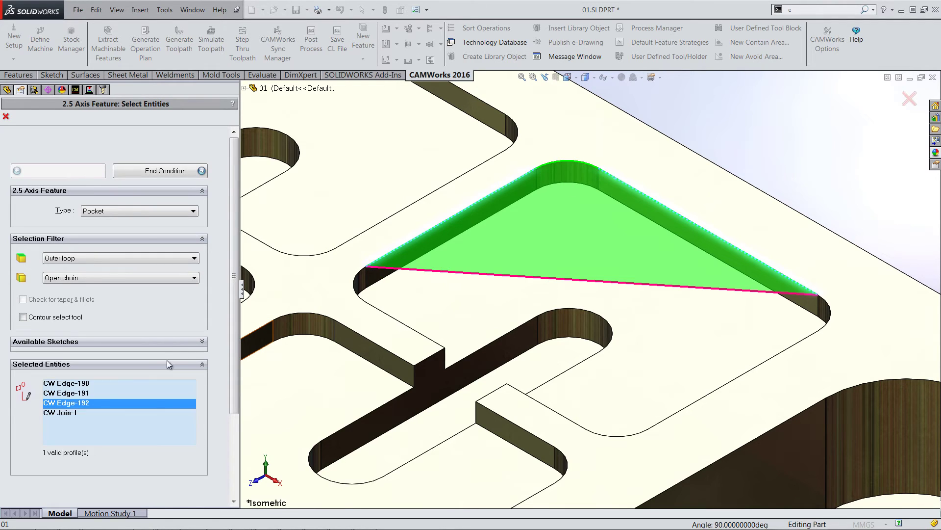
left_click_drag(69, 412, 63, 385)
key("Delete")
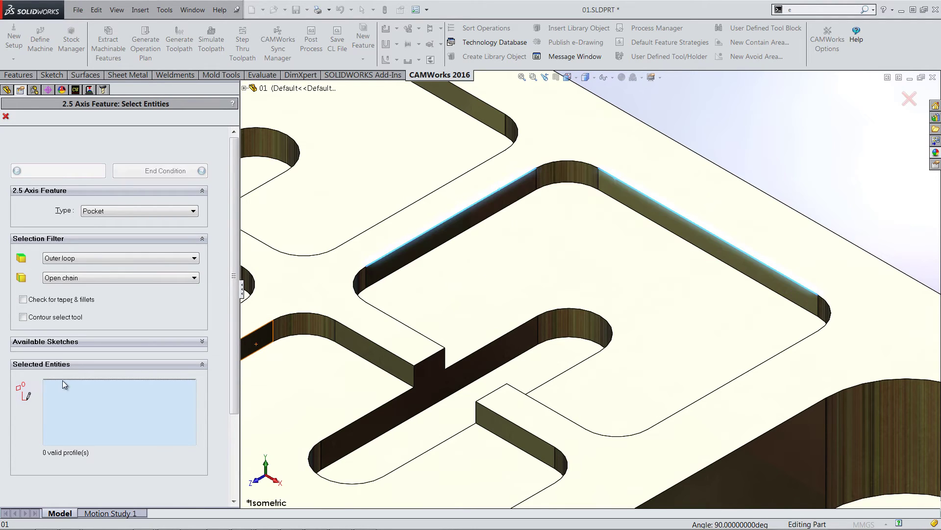
Select the recess's two long straight top edges that meet at the rear rounded corner as the ends of the pocket's edge chain
left_click(745, 141)
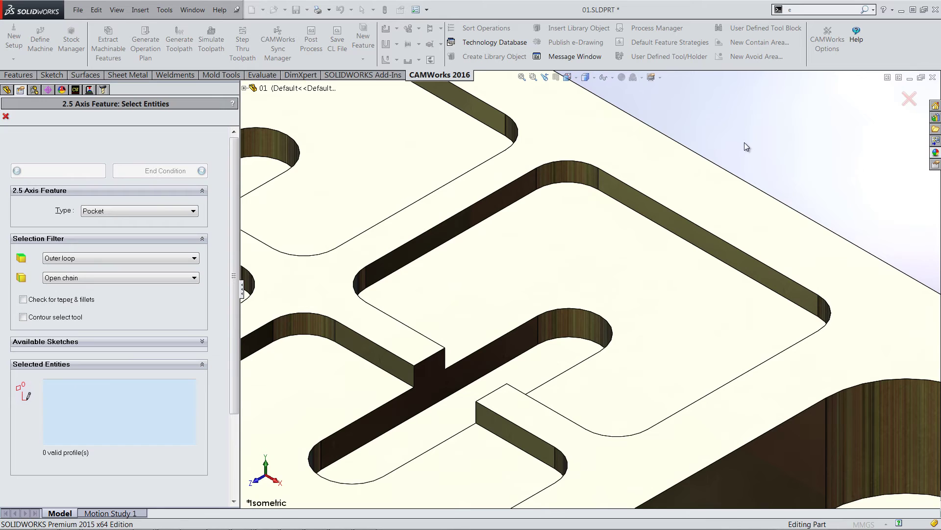
left_click(522, 178)
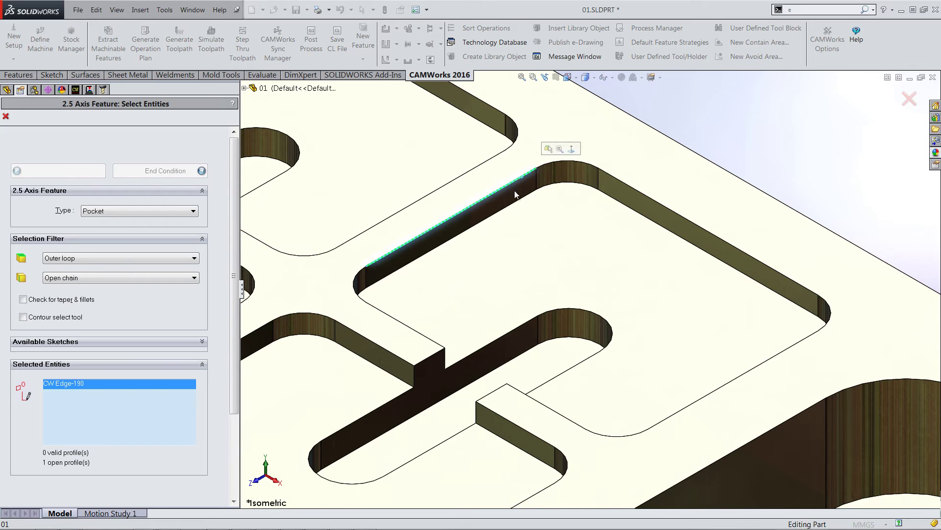
left_click(614, 175)
scroll(599, 205, "up", 3)
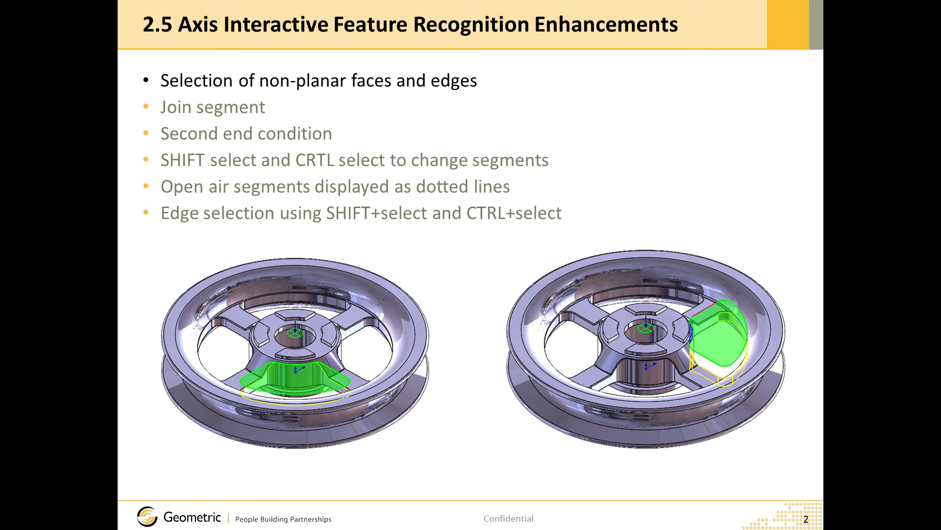
key("Right")
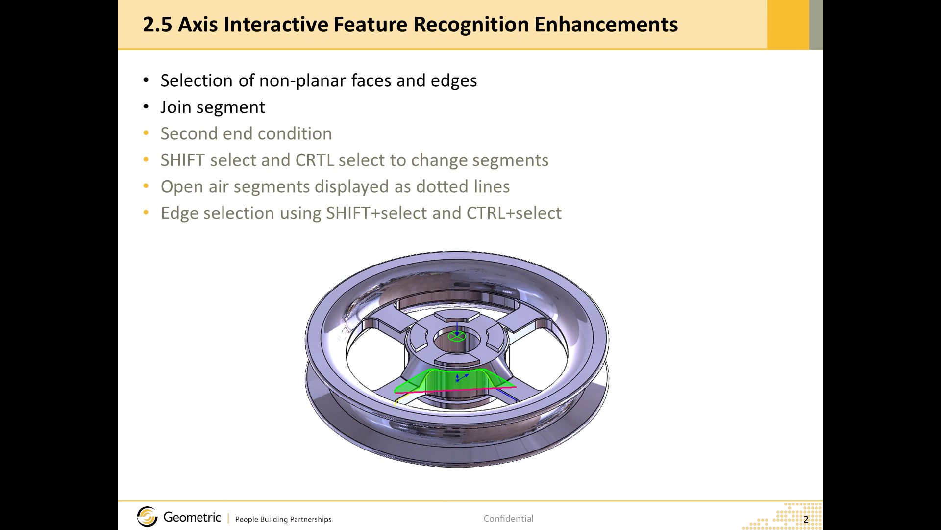